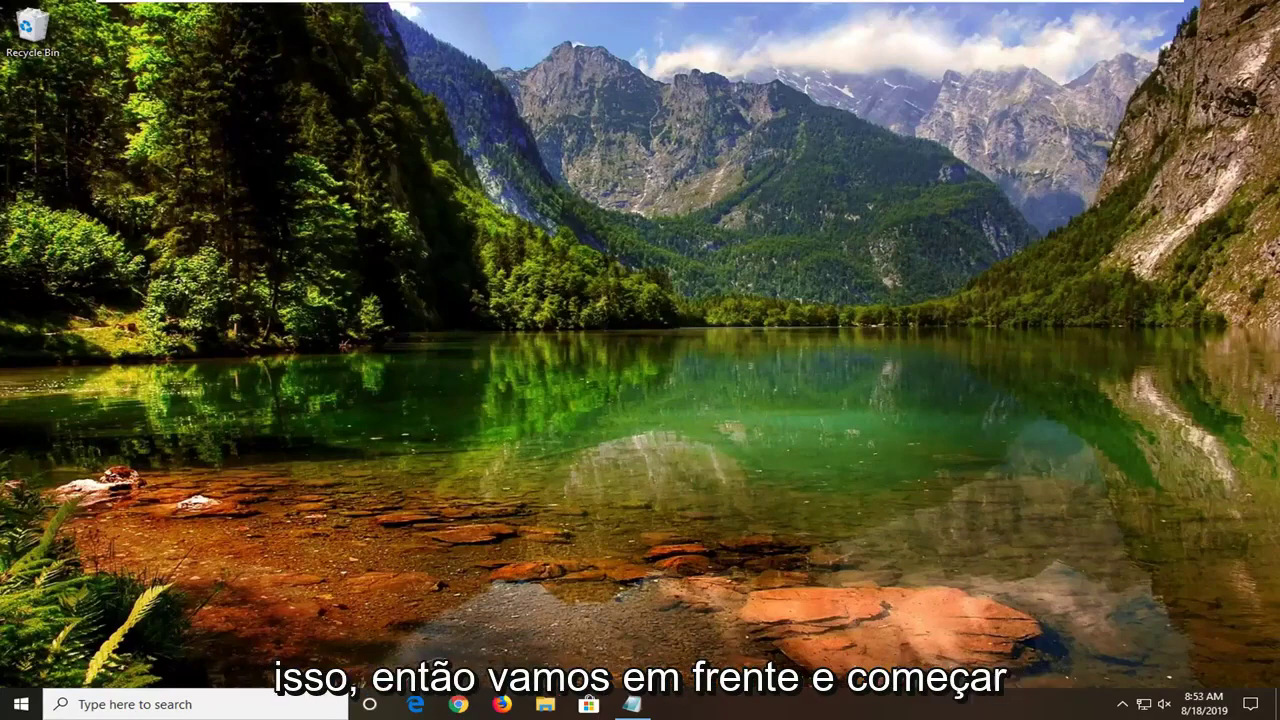
Search Windows for regedit, run Registry Editor as administrator, allow the account control request, and move its window higher on the desktop
left_click(20, 704)
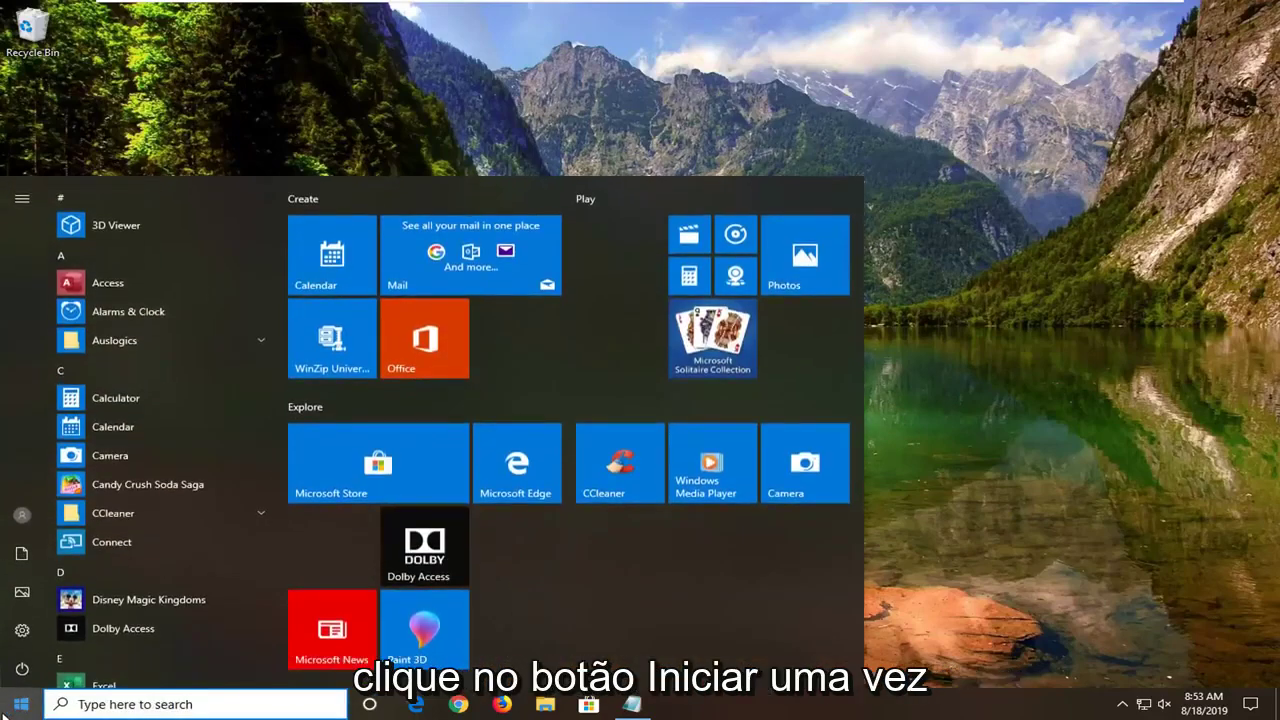
type("regedit")
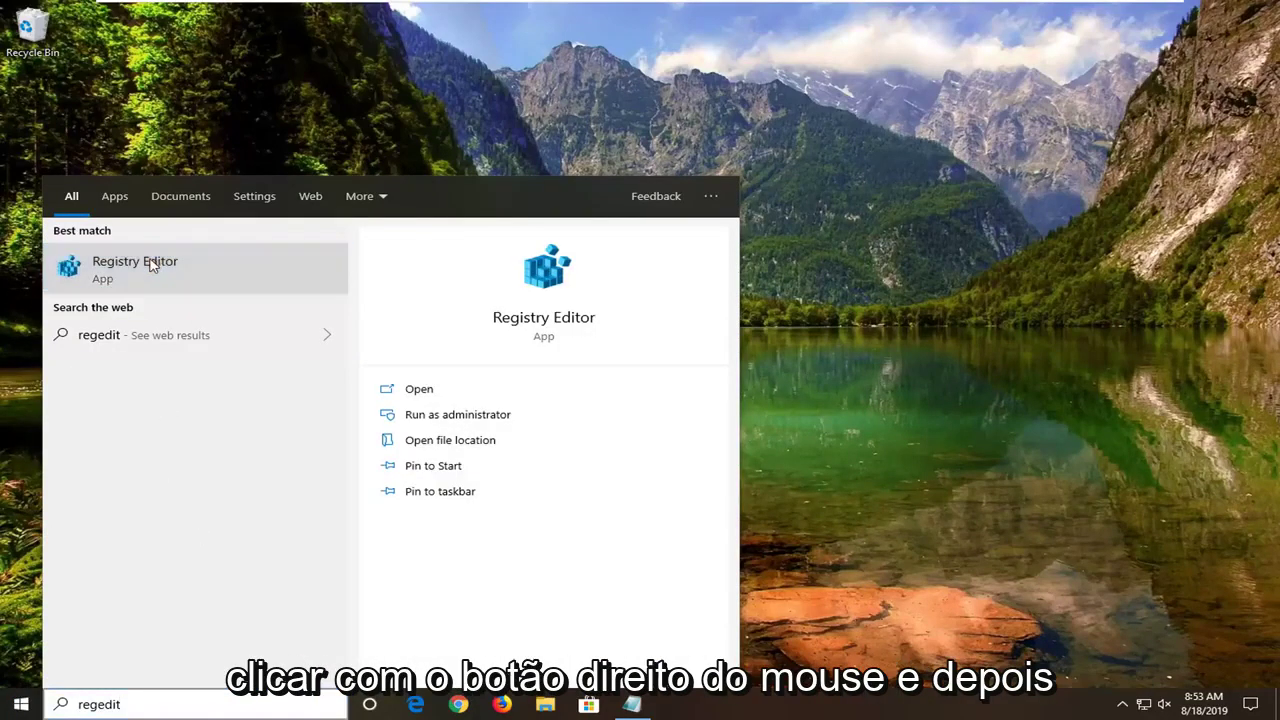
right_click(152, 263)
left_click(229, 276)
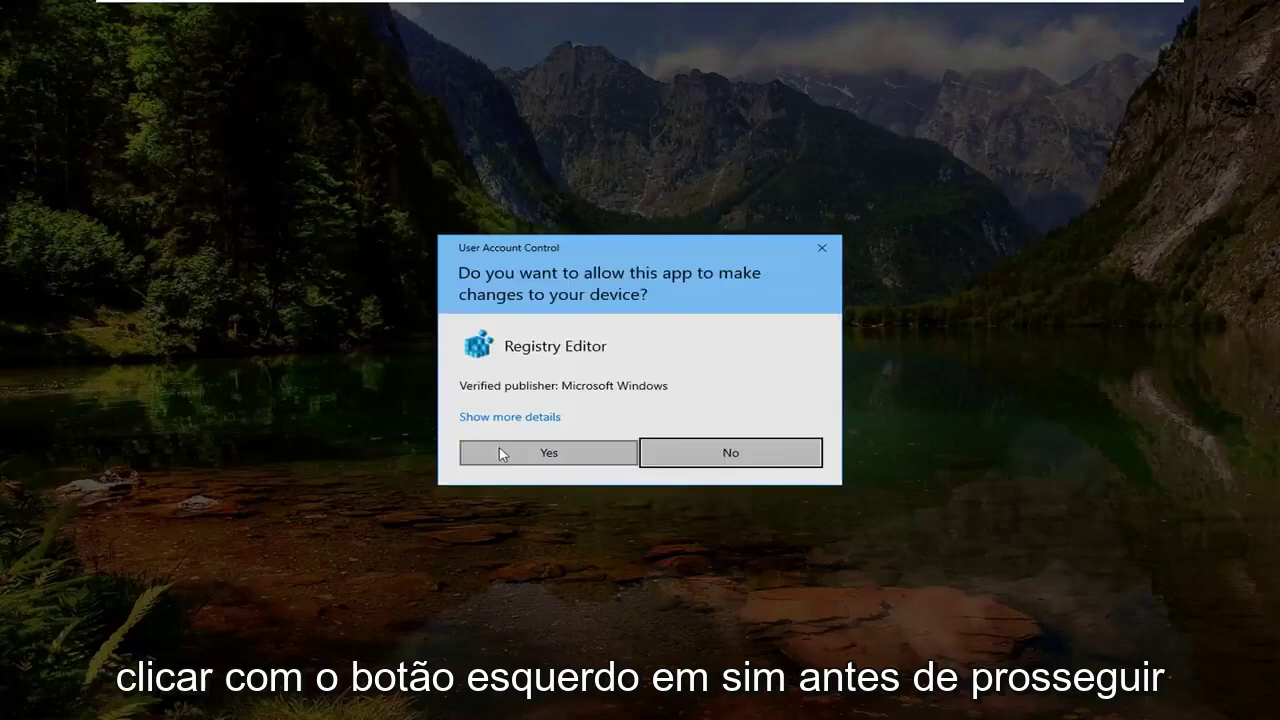
left_click(505, 458)
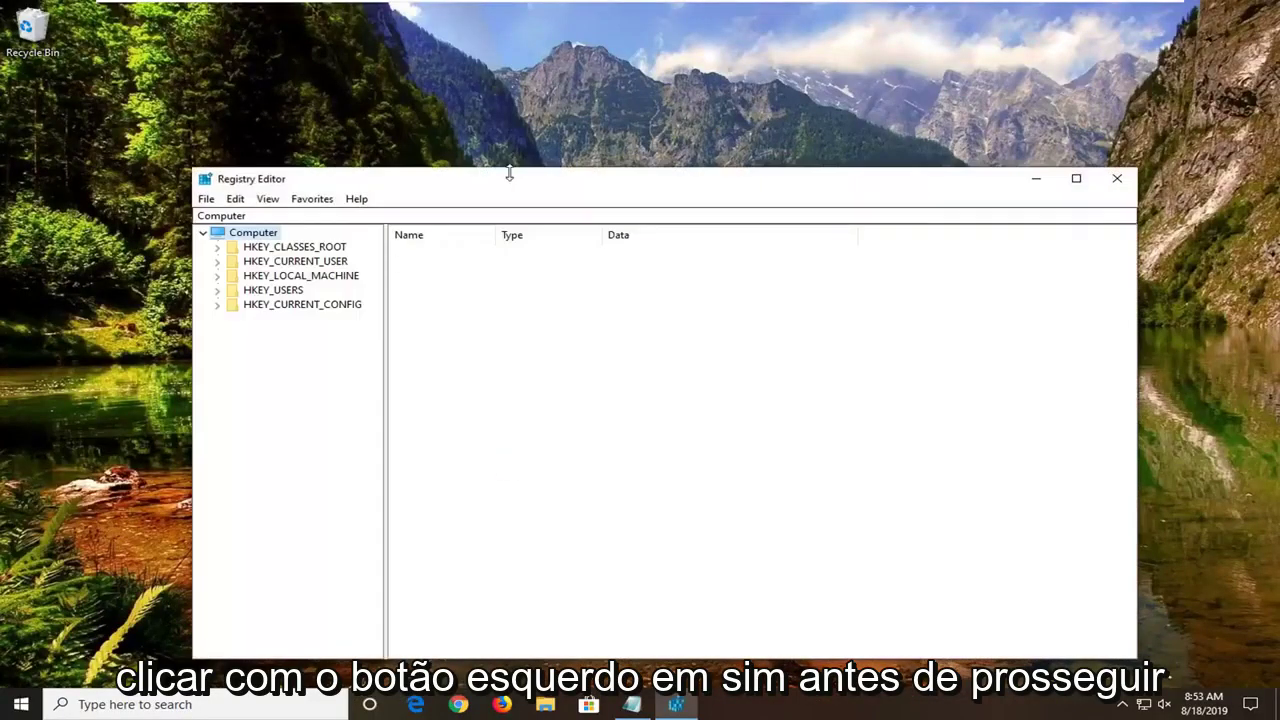
left_click_drag(509, 184, 505, 125)
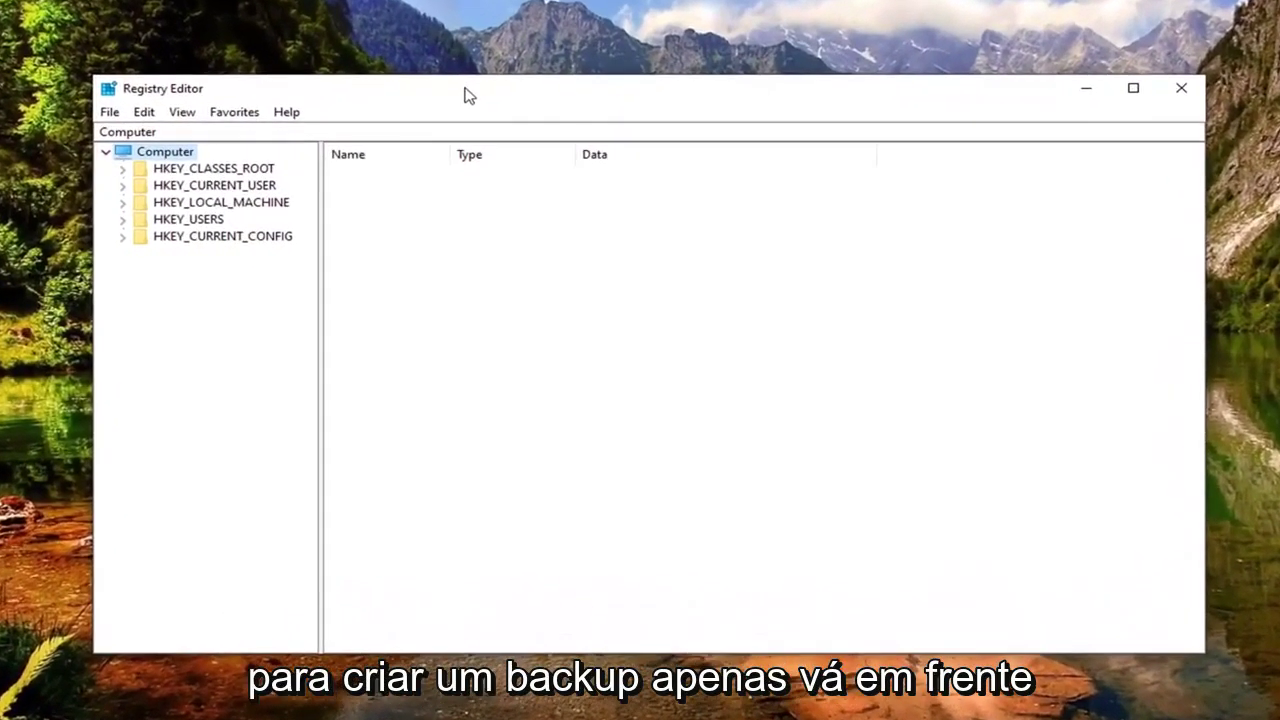
left_click(109, 113)
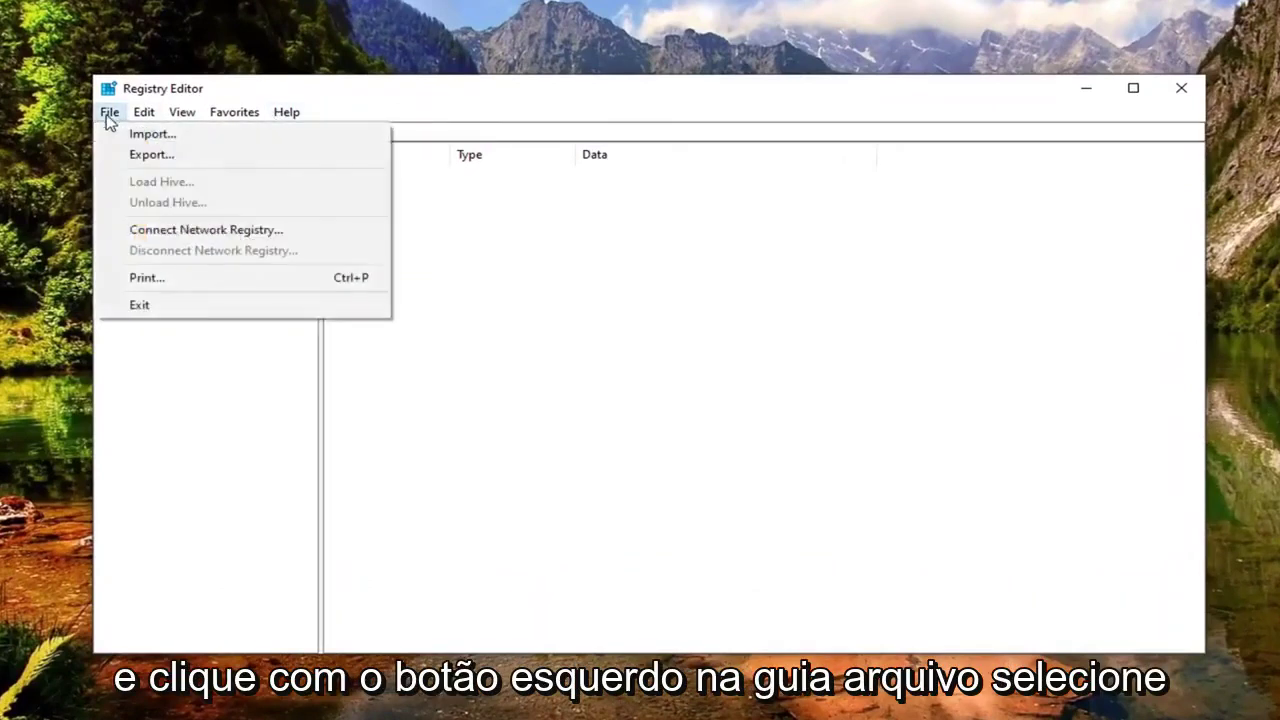
left_click(135, 154)
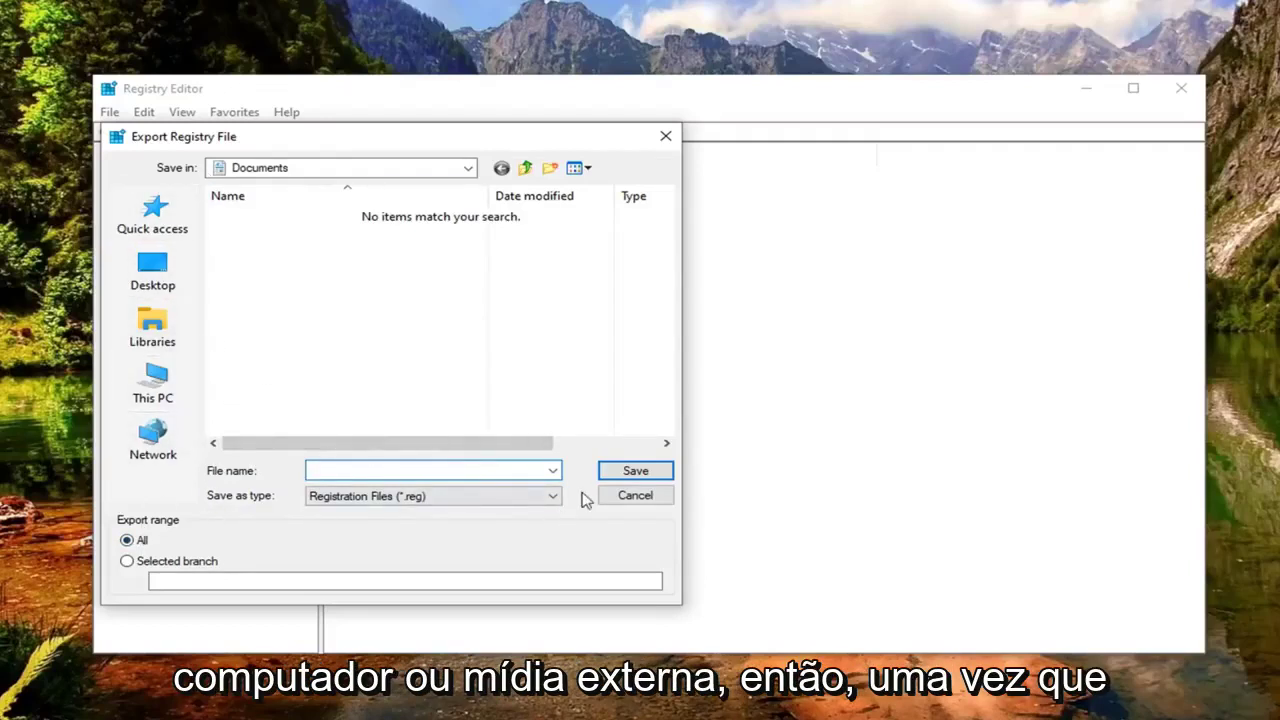
left_click(635, 496)
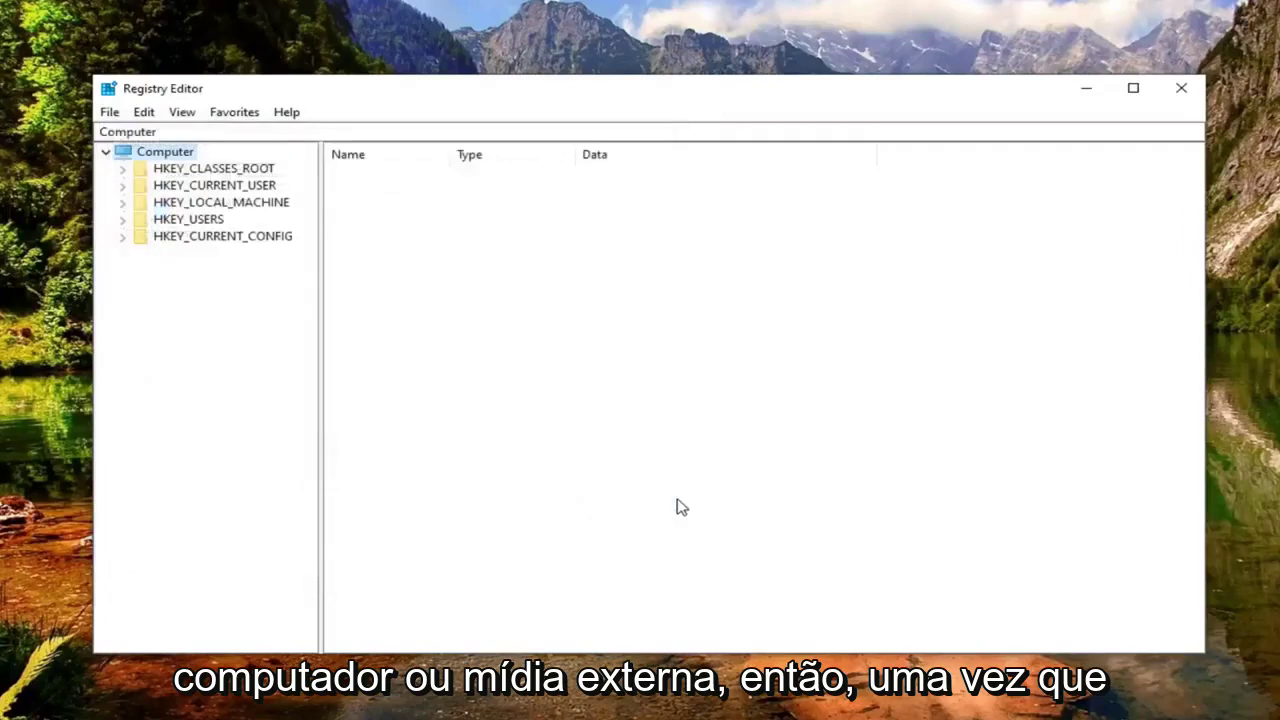
Expand HKEY_LOCAL_MACHINE\SYSTEM\CurrentControlSet\Control\Class in the registry tree and widen the tree area
double_click(190, 207)
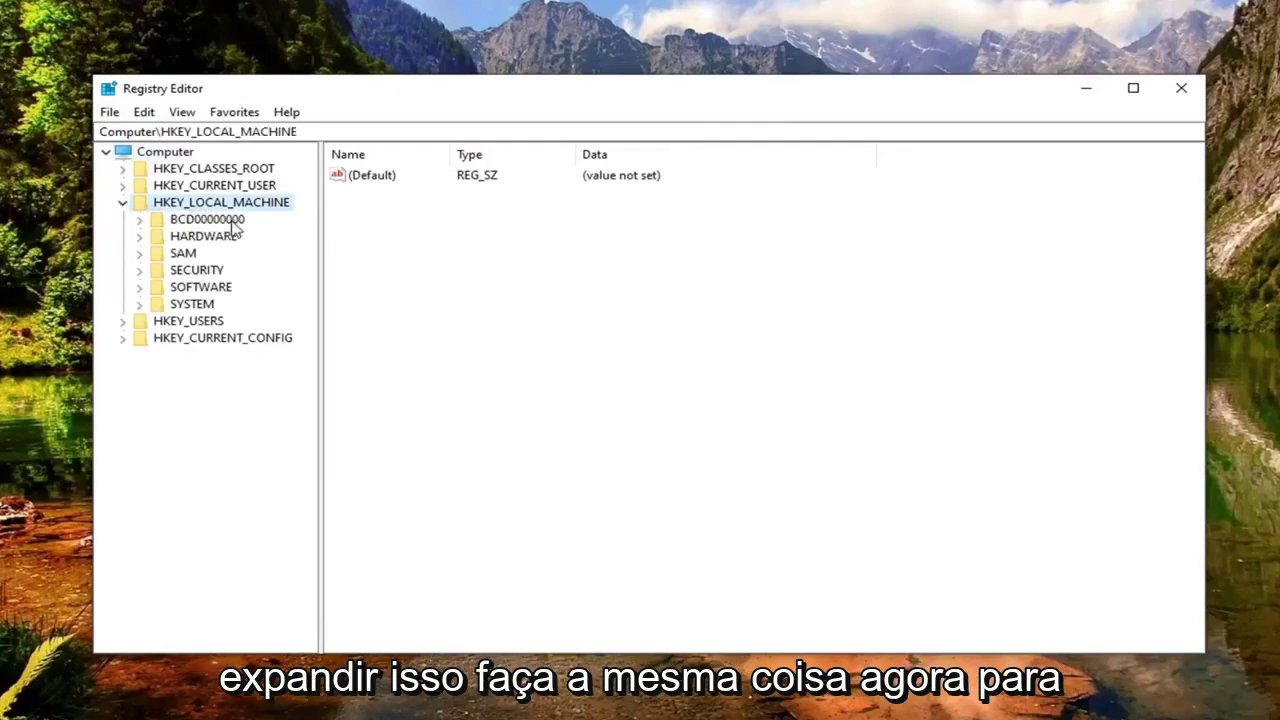
double_click(188, 306)
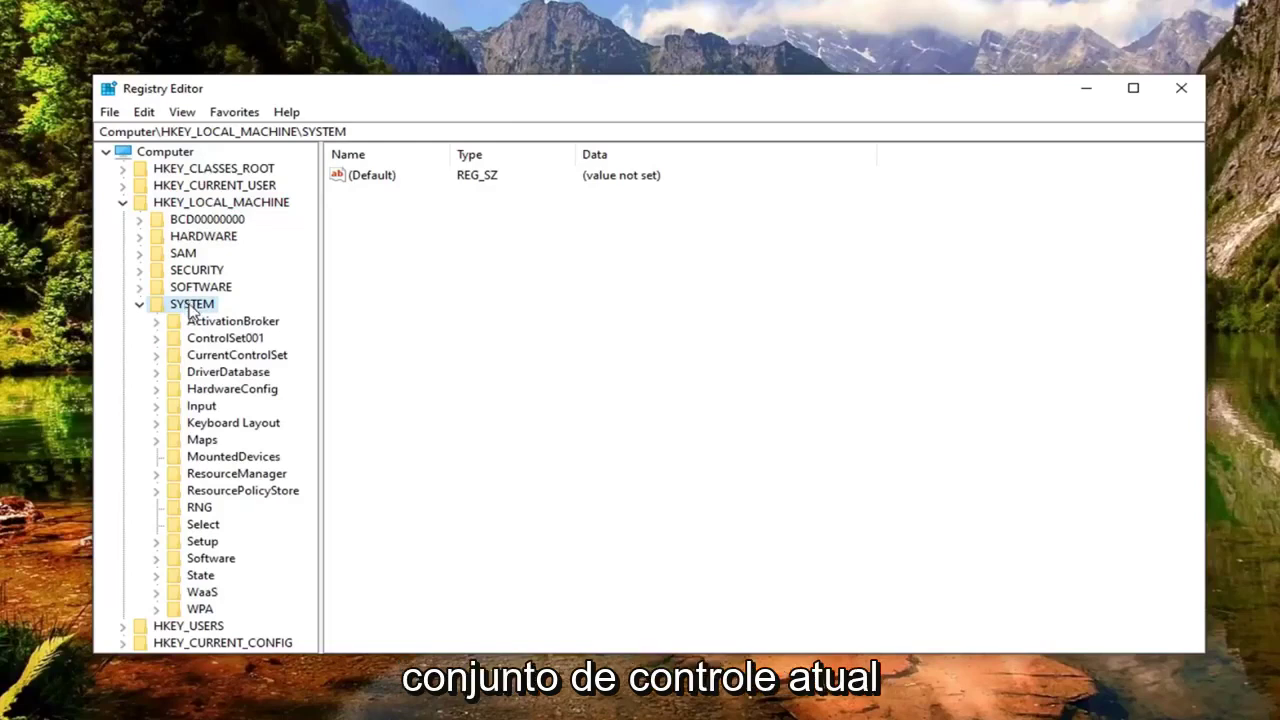
left_click(212, 358)
double_click(212, 358)
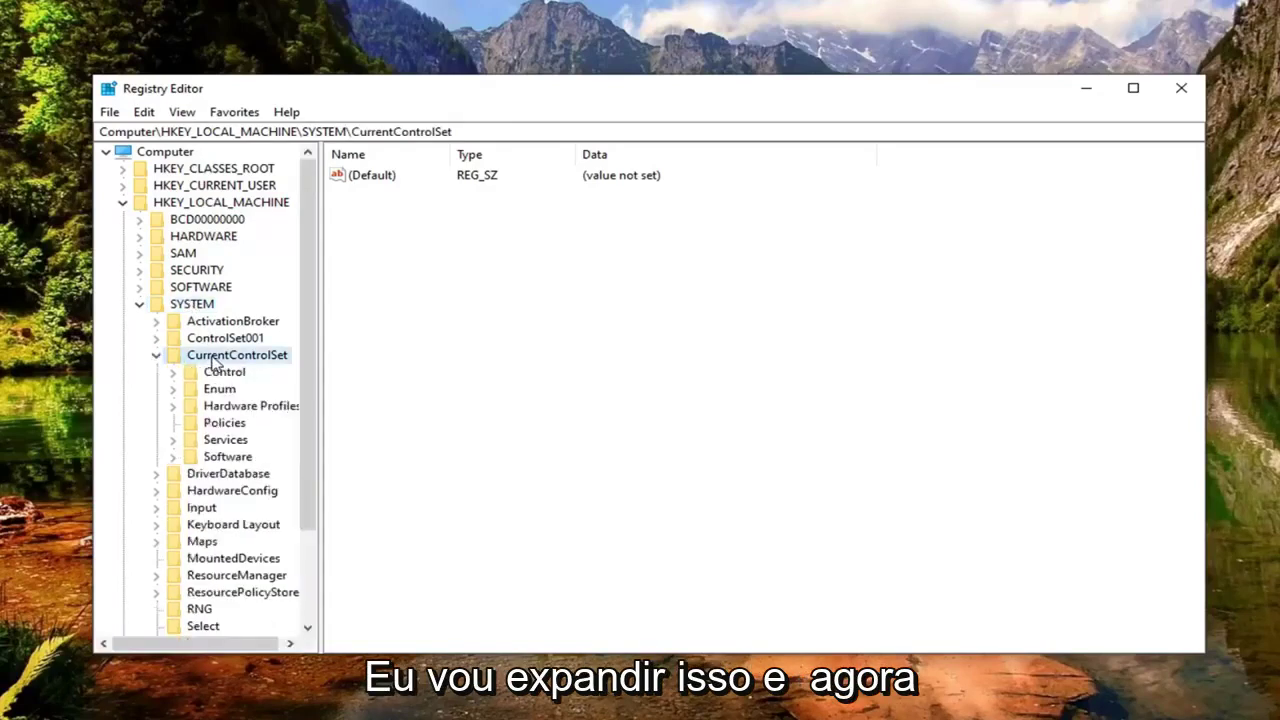
left_click(213, 373)
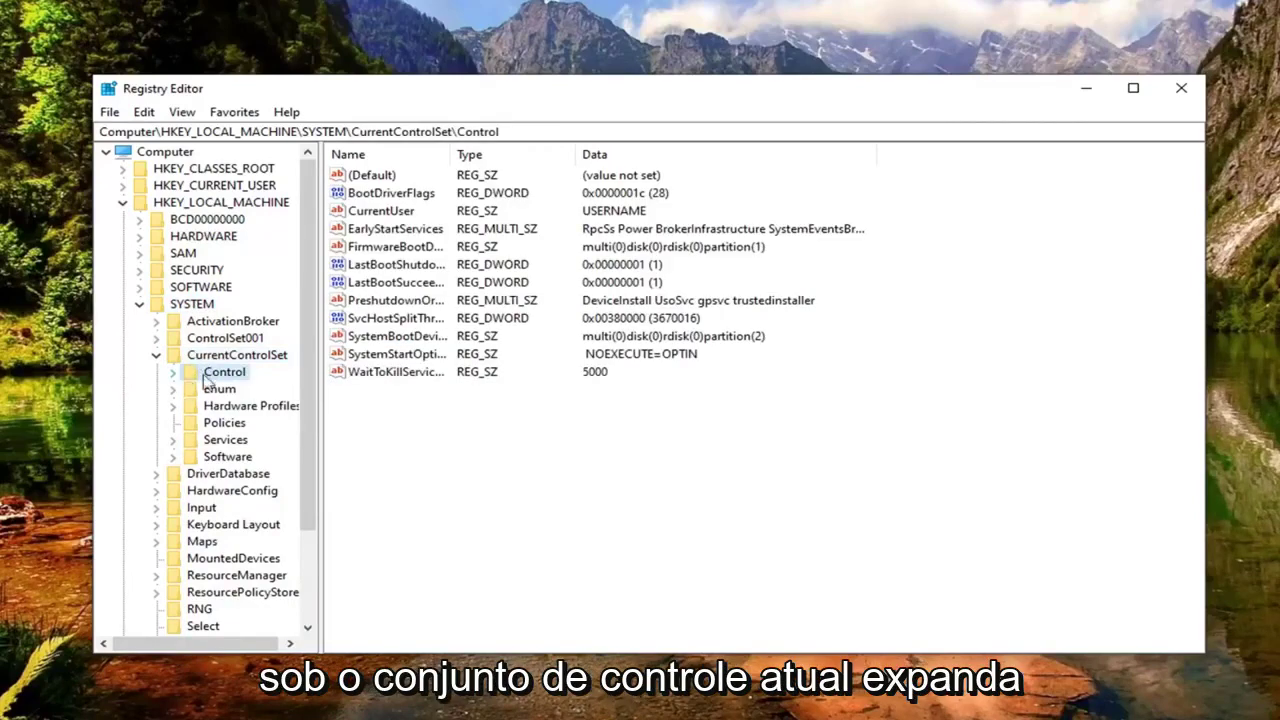
left_click(174, 373)
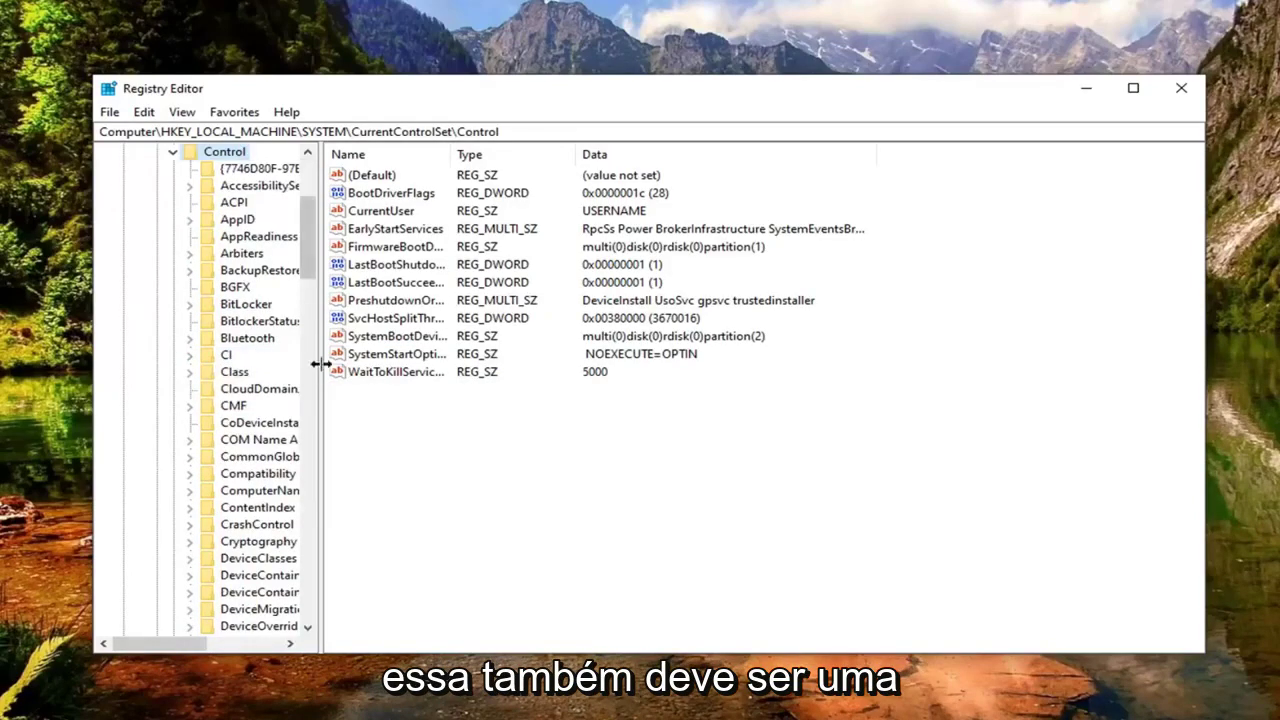
left_click_drag(320, 365, 445, 365)
left_click(240, 372)
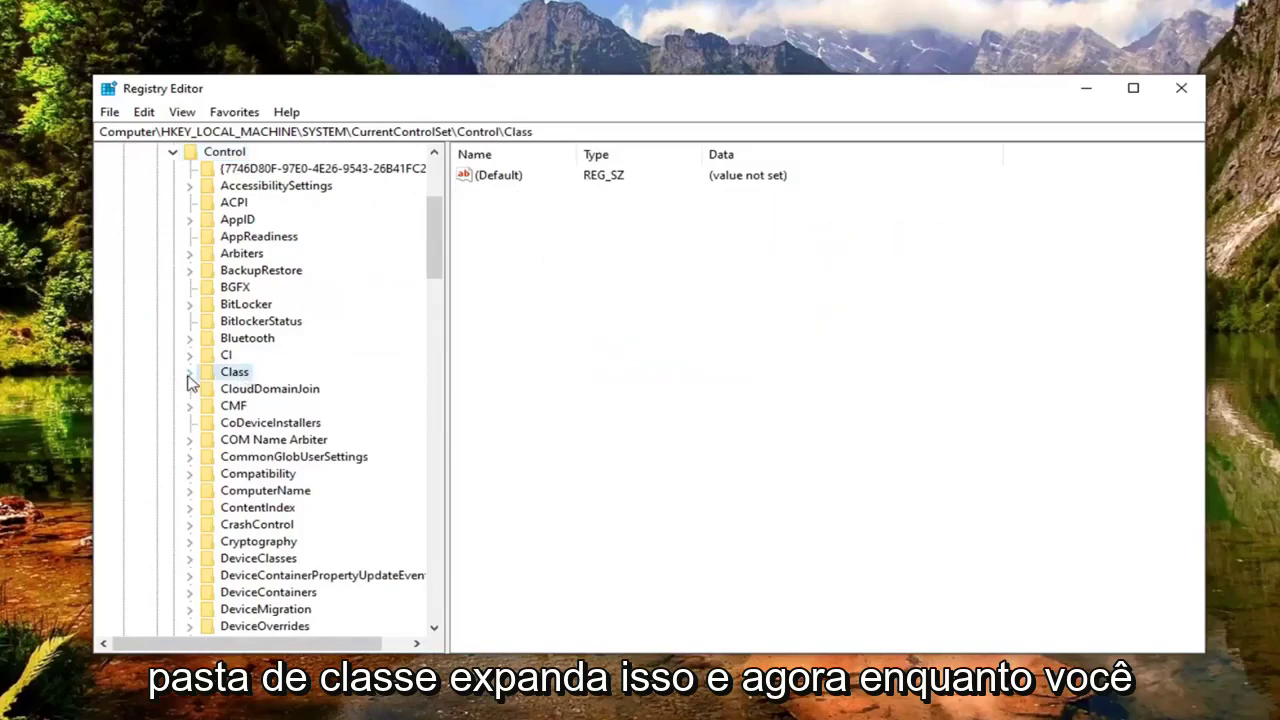
left_click(189, 374)
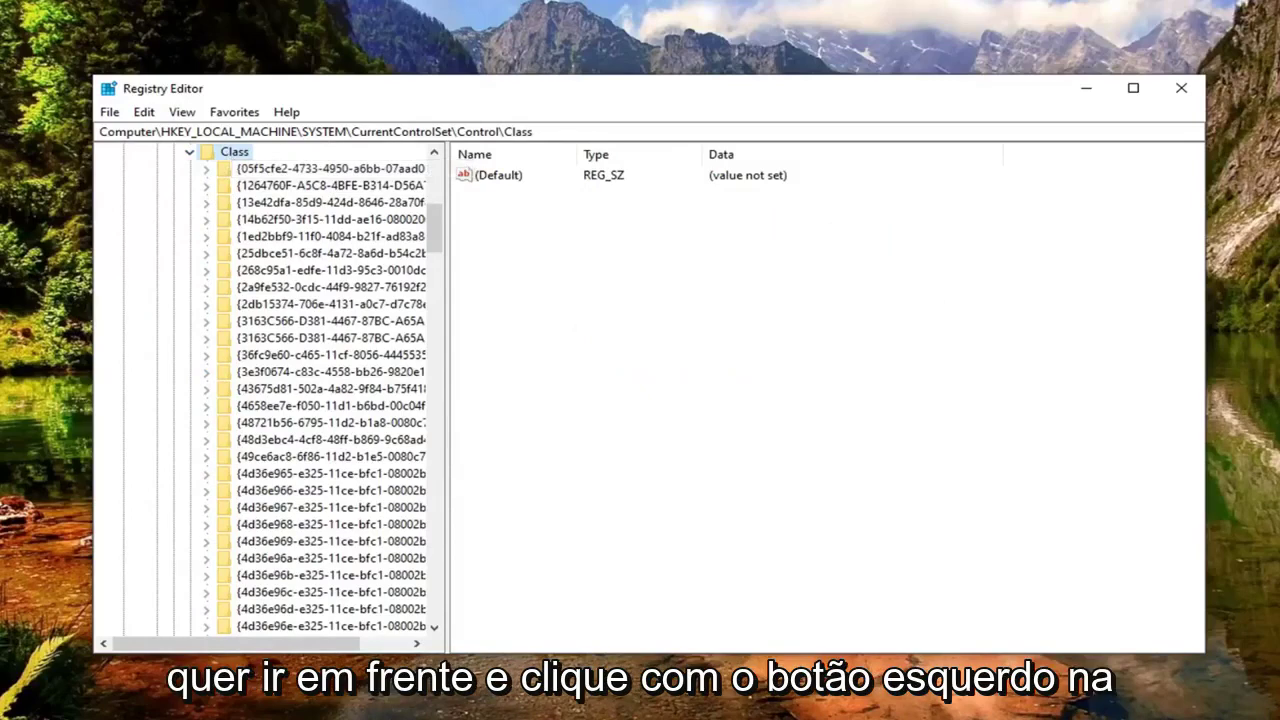
Start a Find within the Class key and switch to the Notepad notes holding the registry key identifiers
left_click(144, 112)
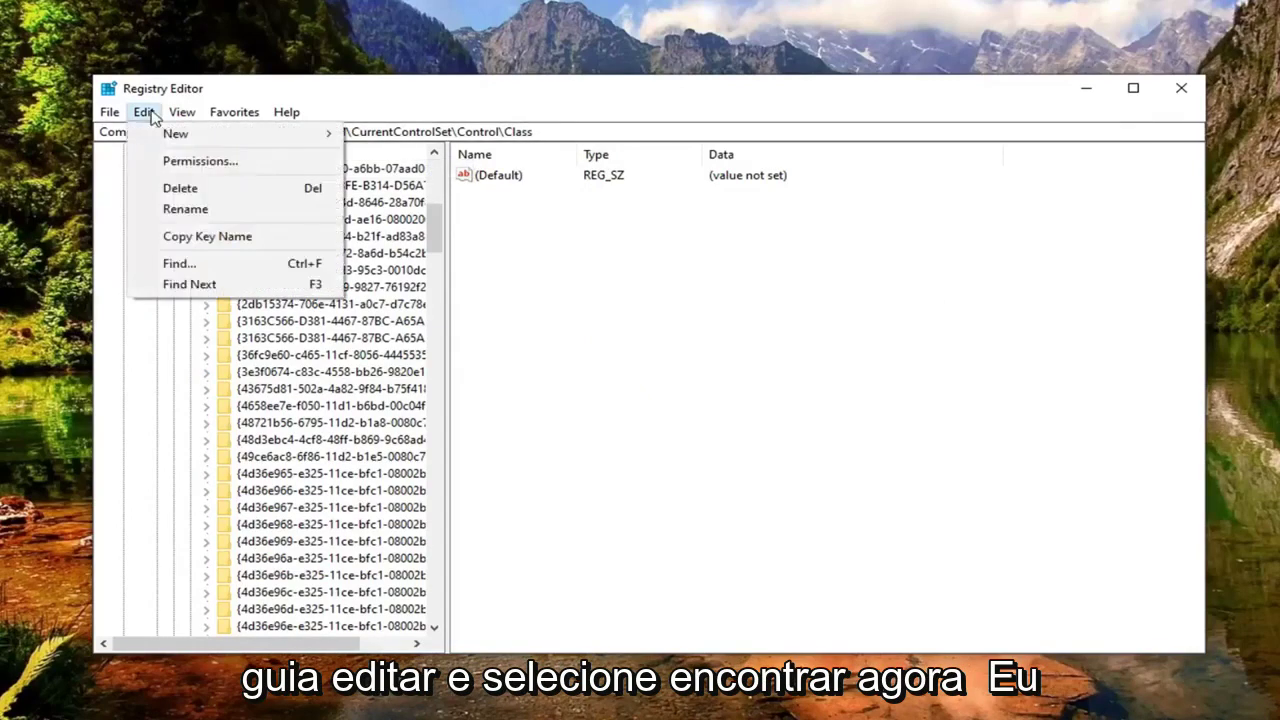
left_click(177, 264)
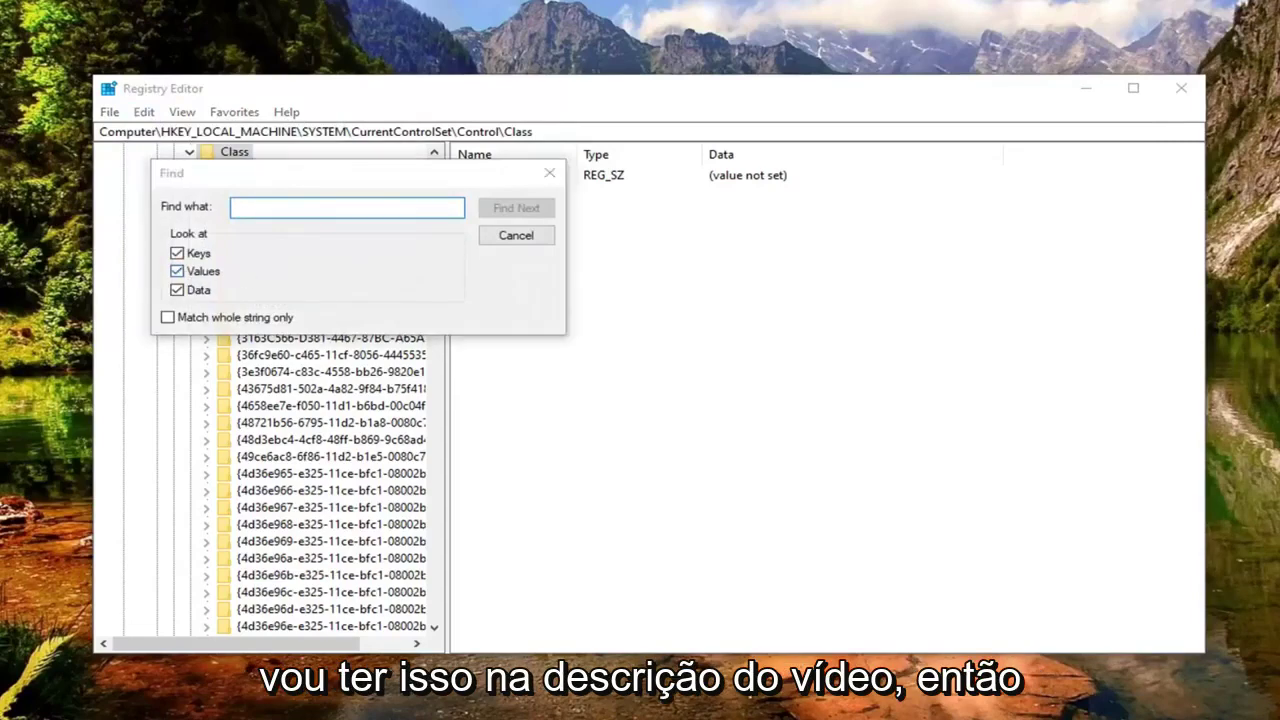
key("alt+Tab")
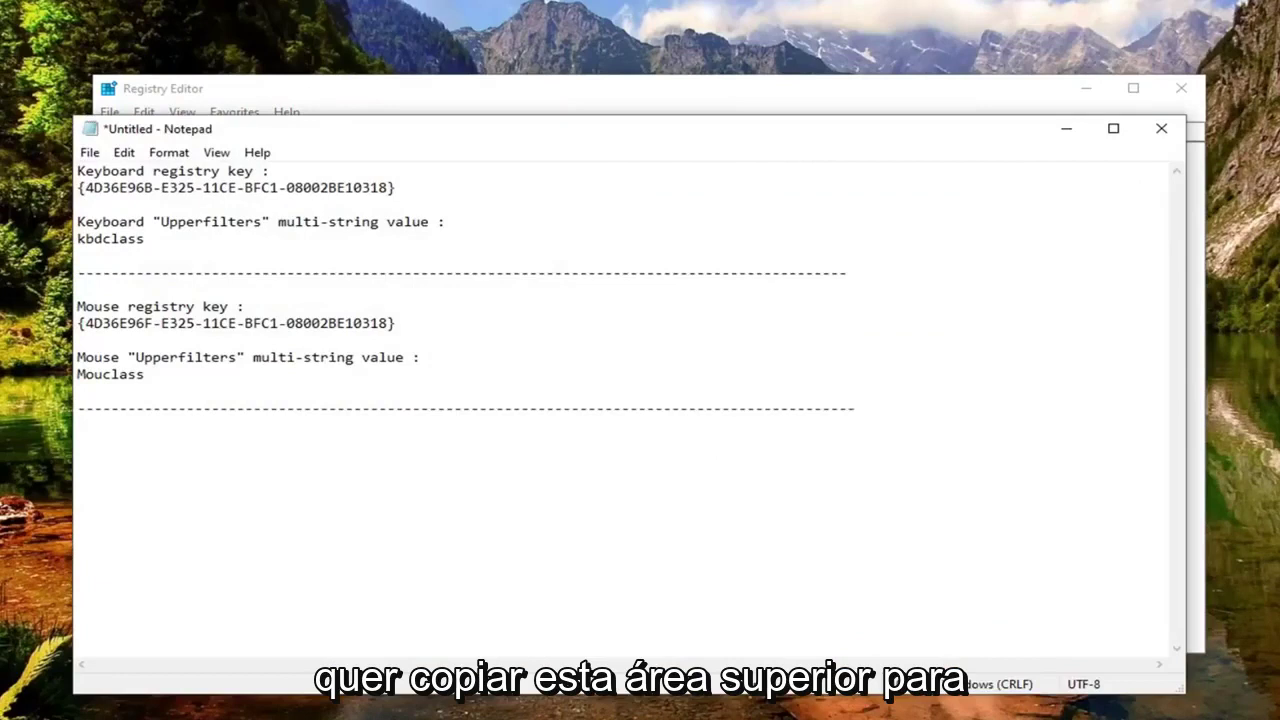
left_click_drag(85, 187, 387, 187)
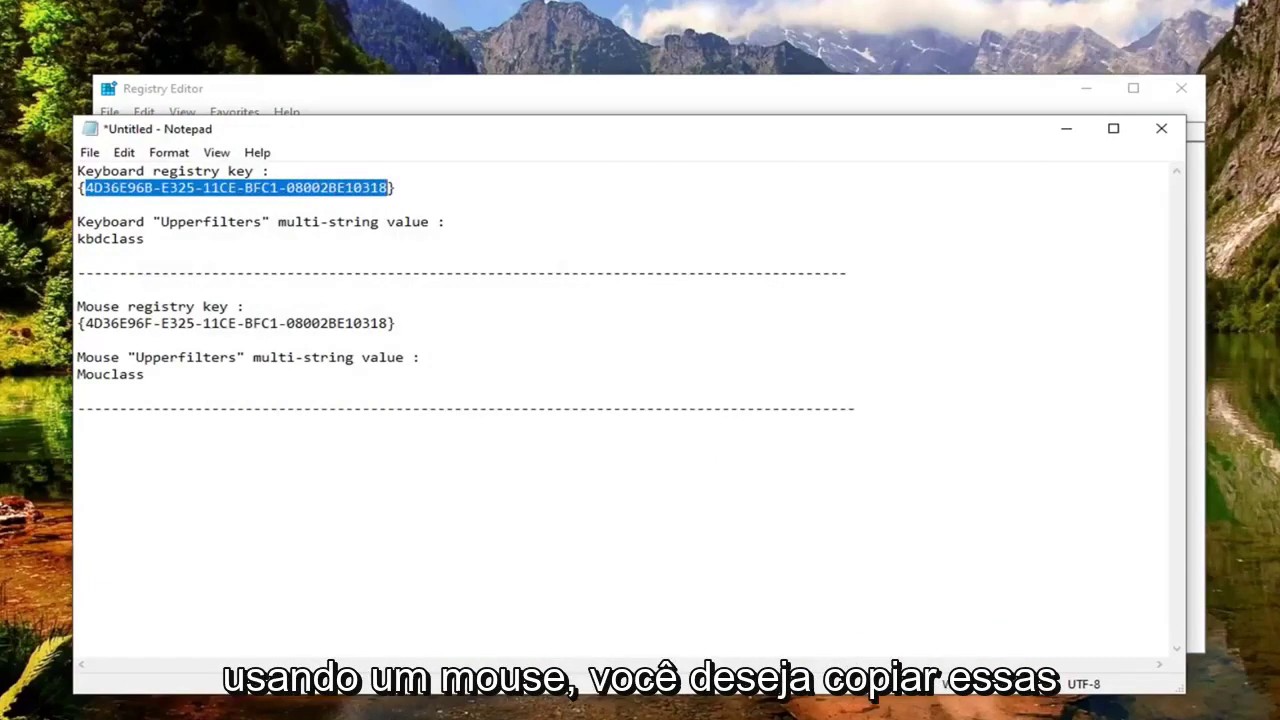
left_click_drag(390, 323, 86, 323)
right_click(86, 323)
left_click(78, 288)
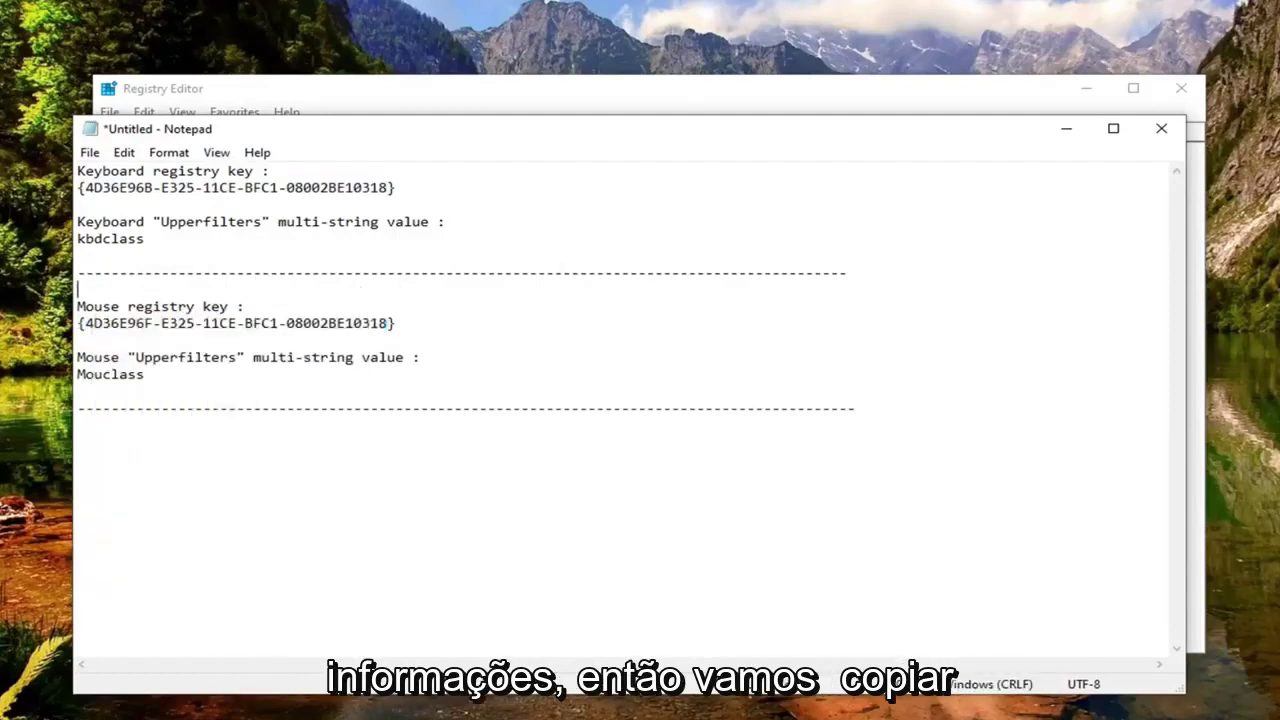
Copy the keyboard key identifier 4D36E96B-E325-11CE-BFC1-08002BE10318 without braces from Notepad and search for it in Registry Editor
left_click_drag(389, 187, 86, 187)
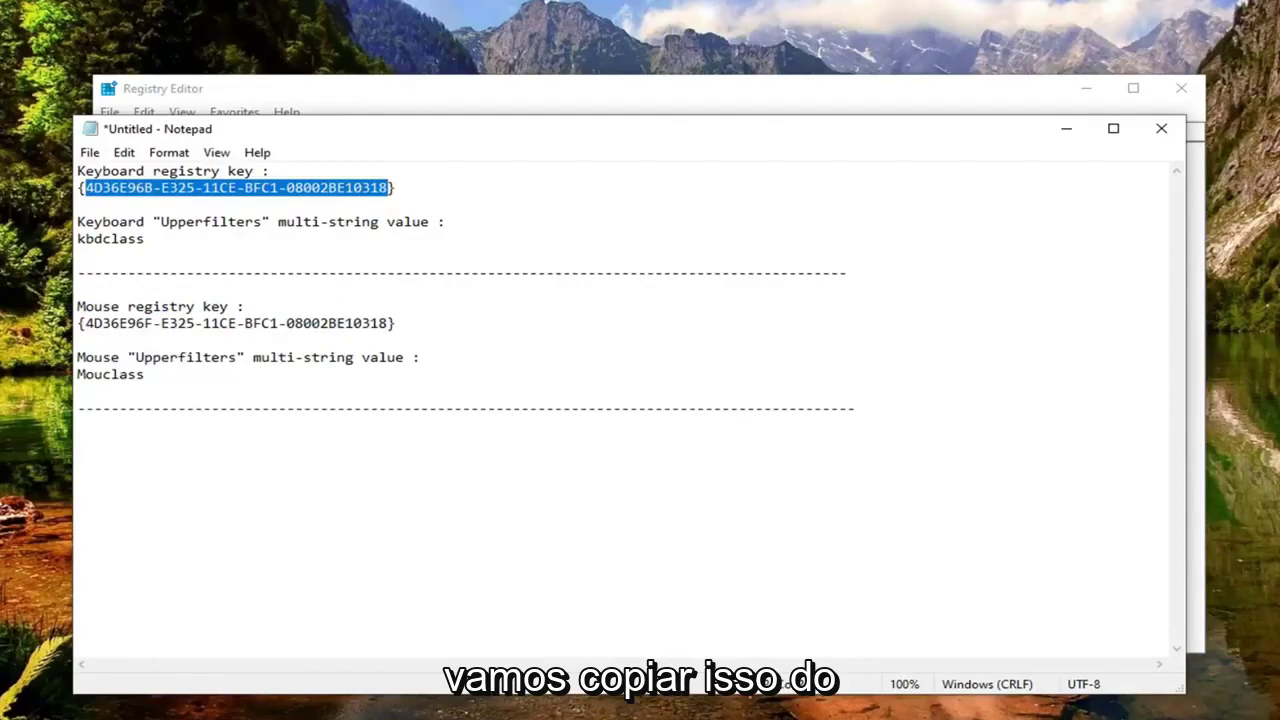
right_click(124, 188)
left_click(160, 249)
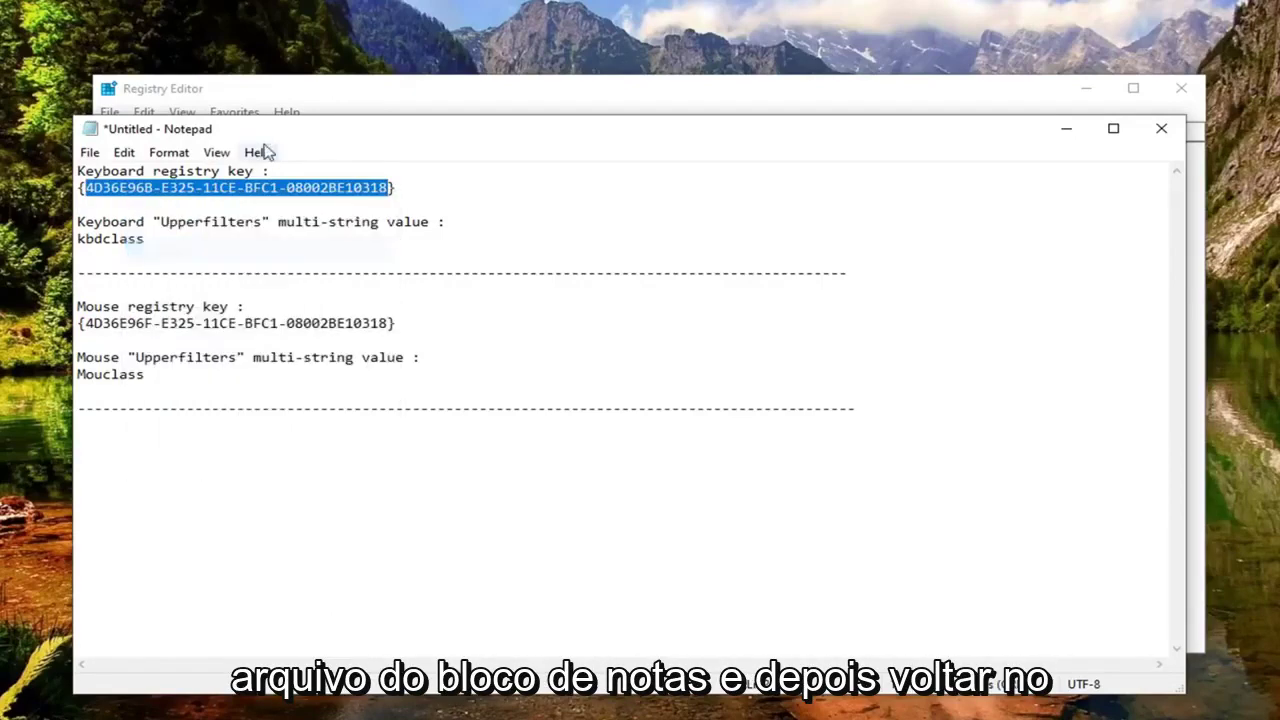
left_click(295, 95)
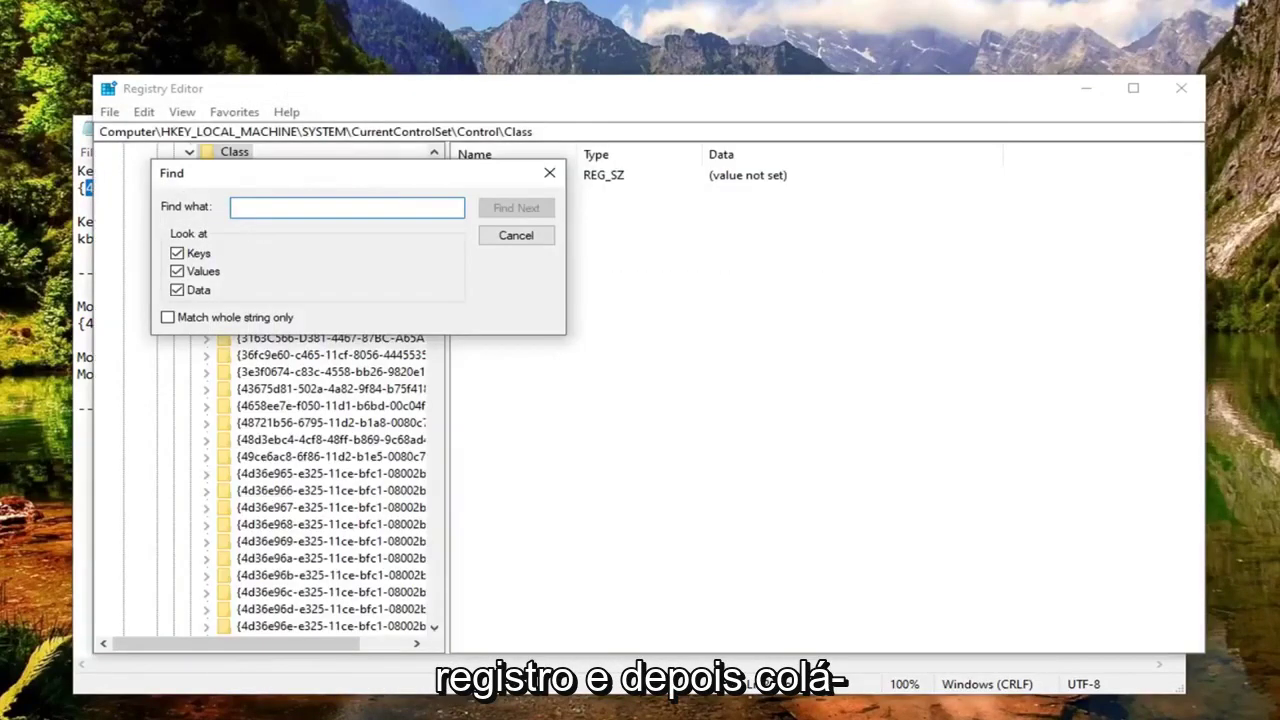
right_click(246, 212)
left_click(282, 291)
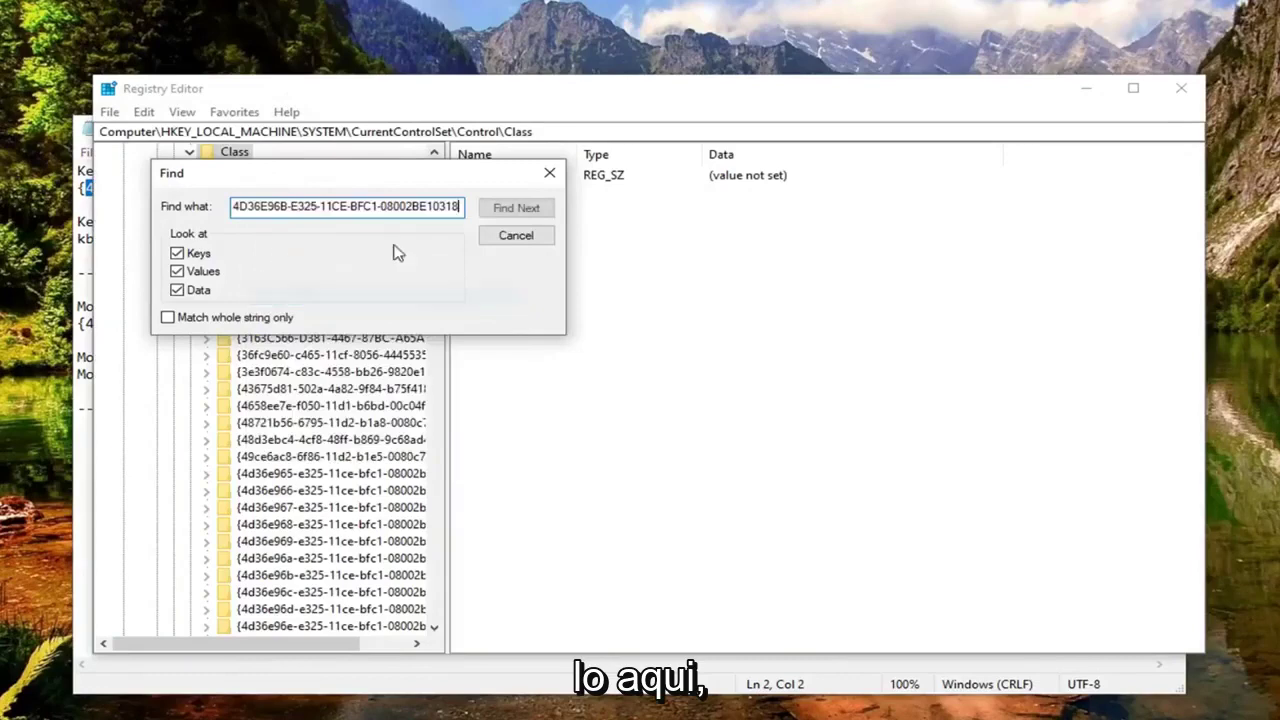
left_click(509, 209)
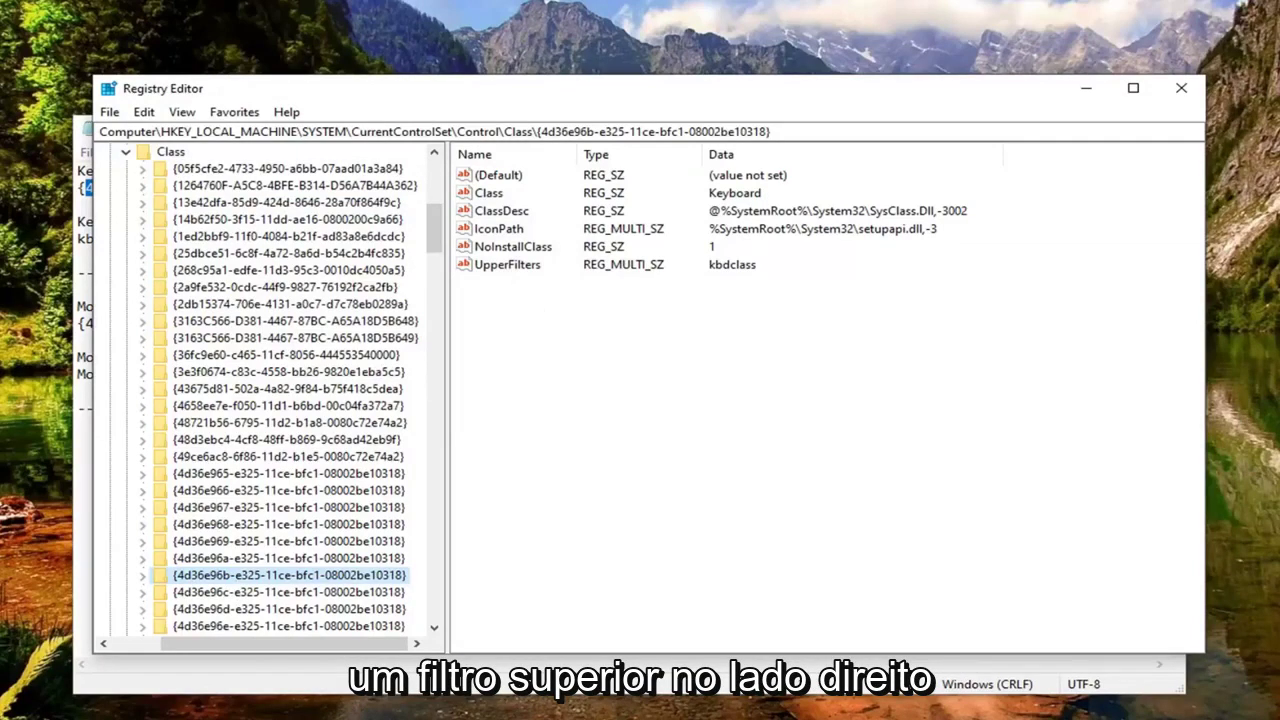
left_click(505, 265)
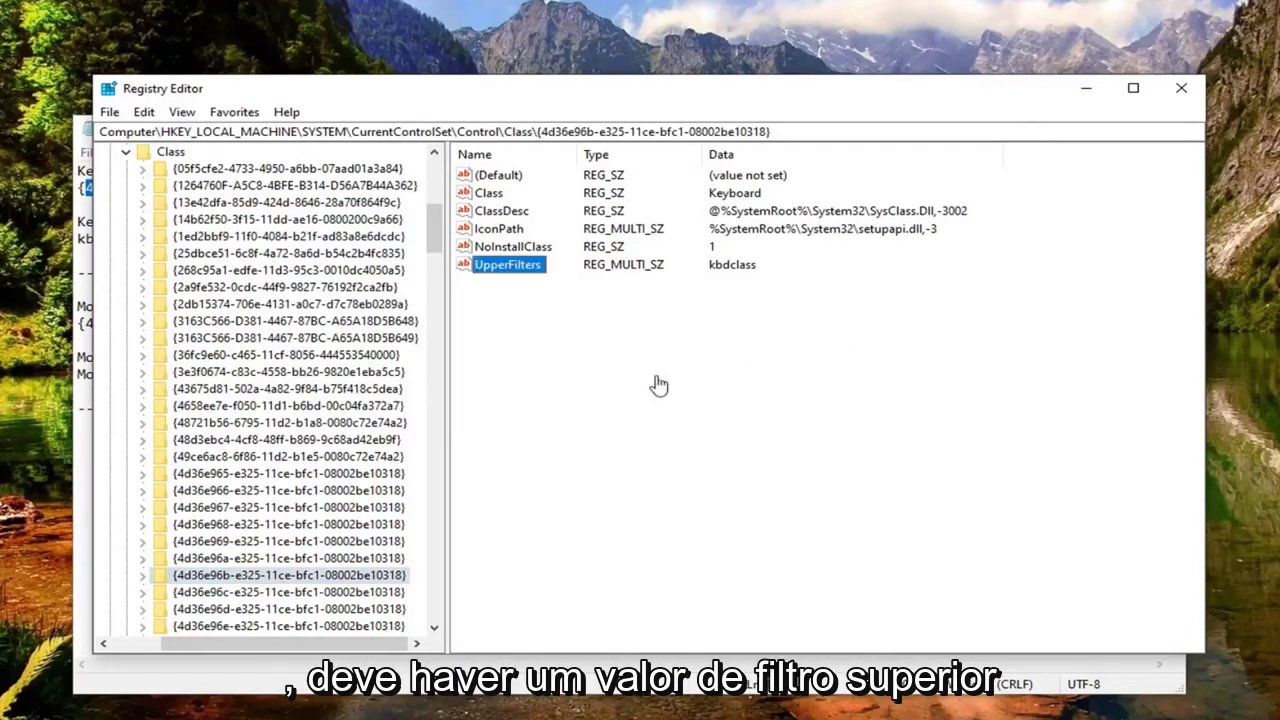
right_click(494, 297)
mouse_move(540, 310)
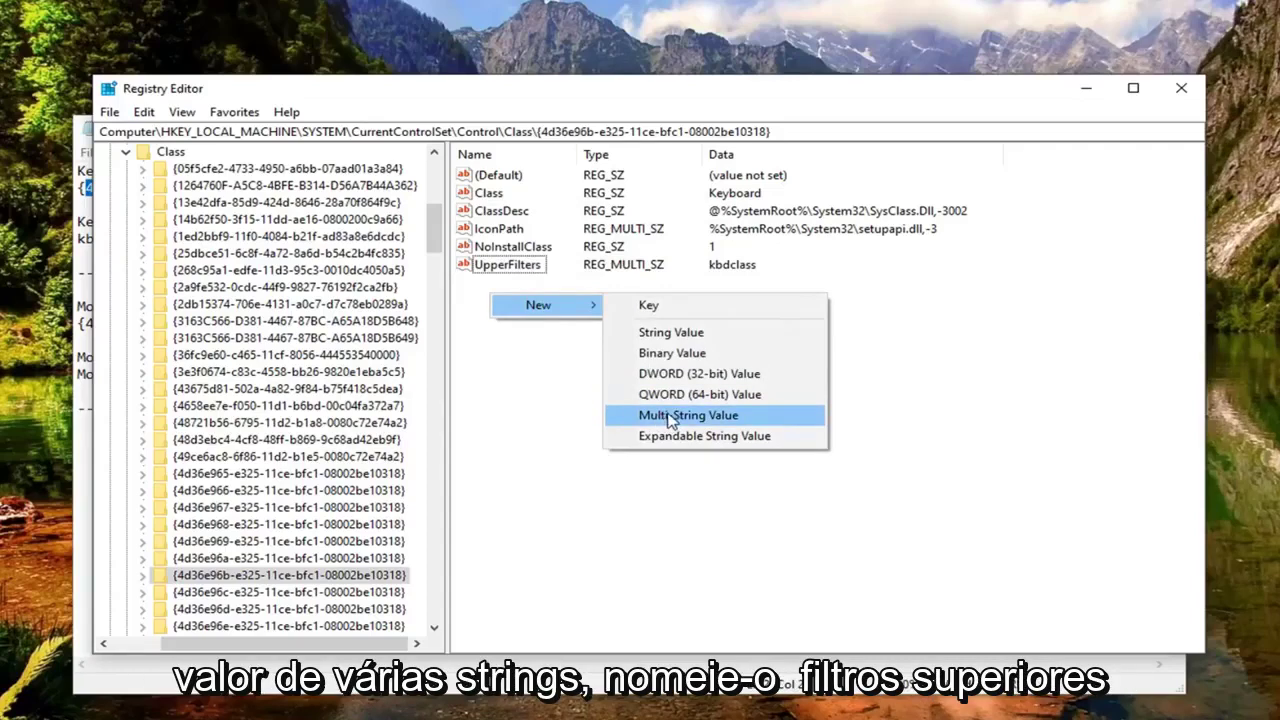
key("Escape")
key("Escape")
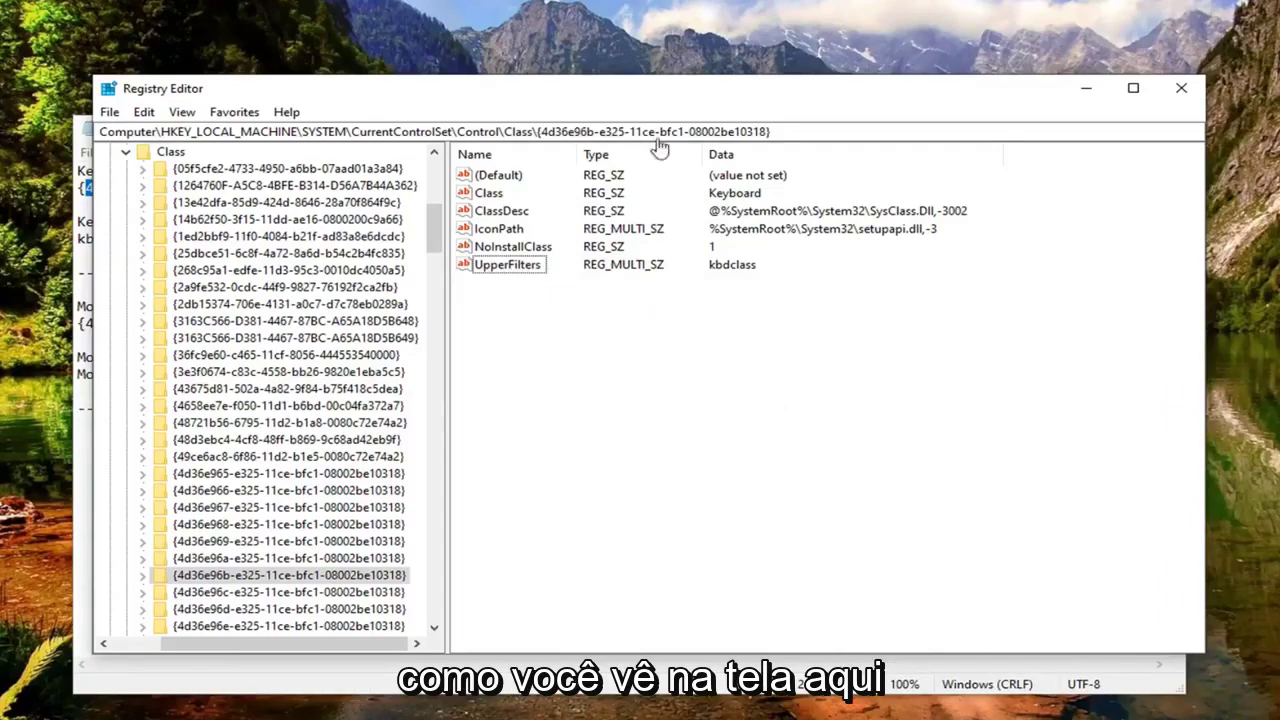
Open the keyboard class key's UpperFilters multi-string value and clear its value data
double_click(522, 265)
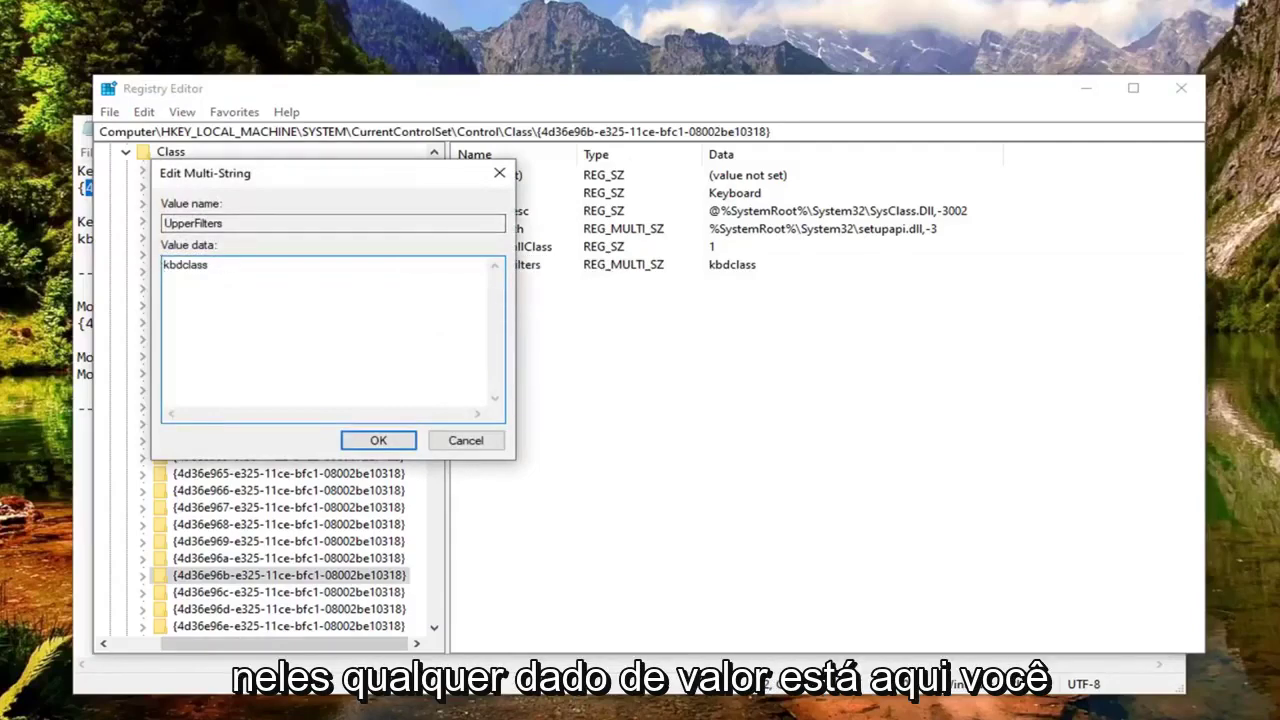
key("ctrl+a")
key("Delete")
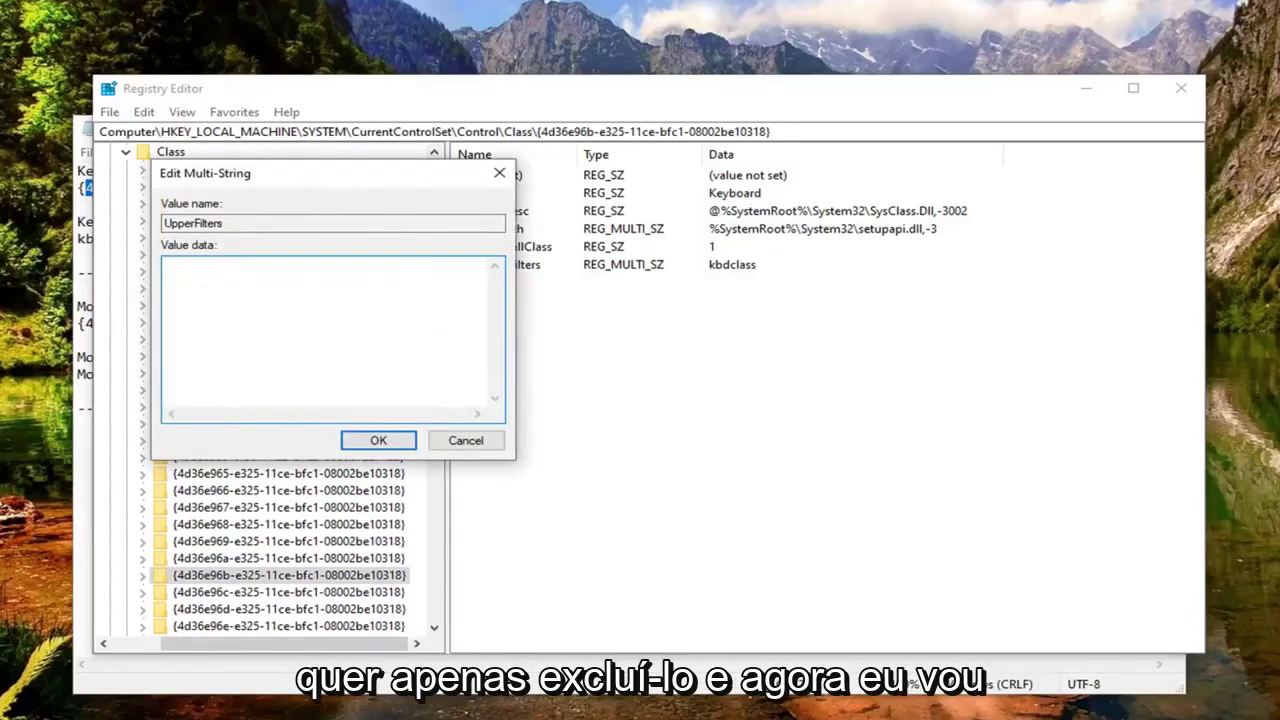
Copy kbdclass from the Notepad notes into the keyboard UpperFilters value data and save it, accepting the removal of empty strings
key("alt+Tab")
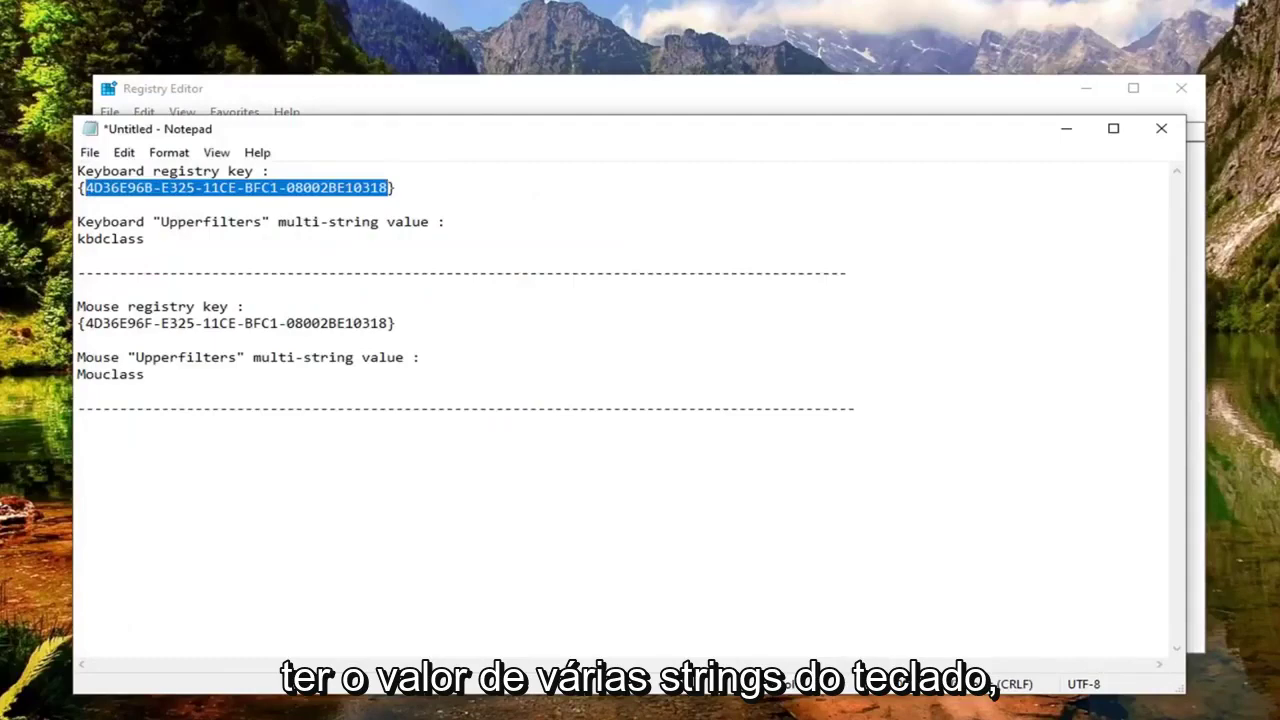
left_click_drag(145, 238, 60, 244)
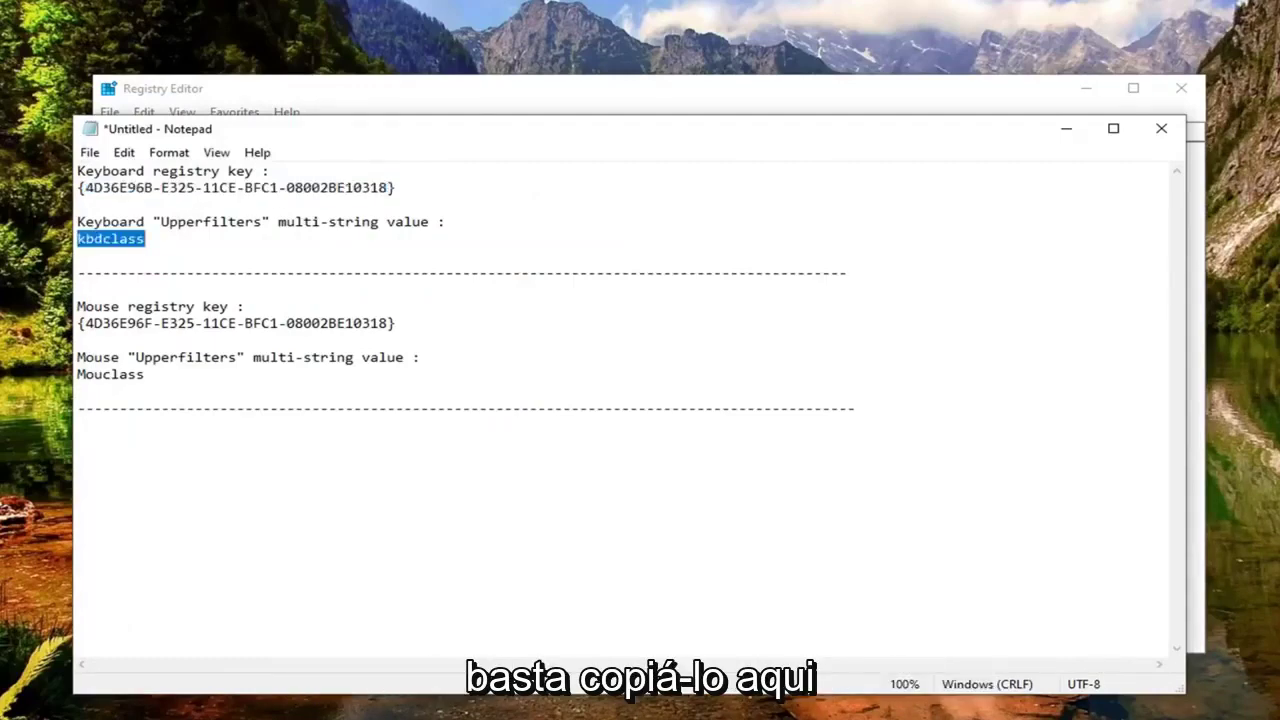
right_click(103, 236)
left_click(143, 294)
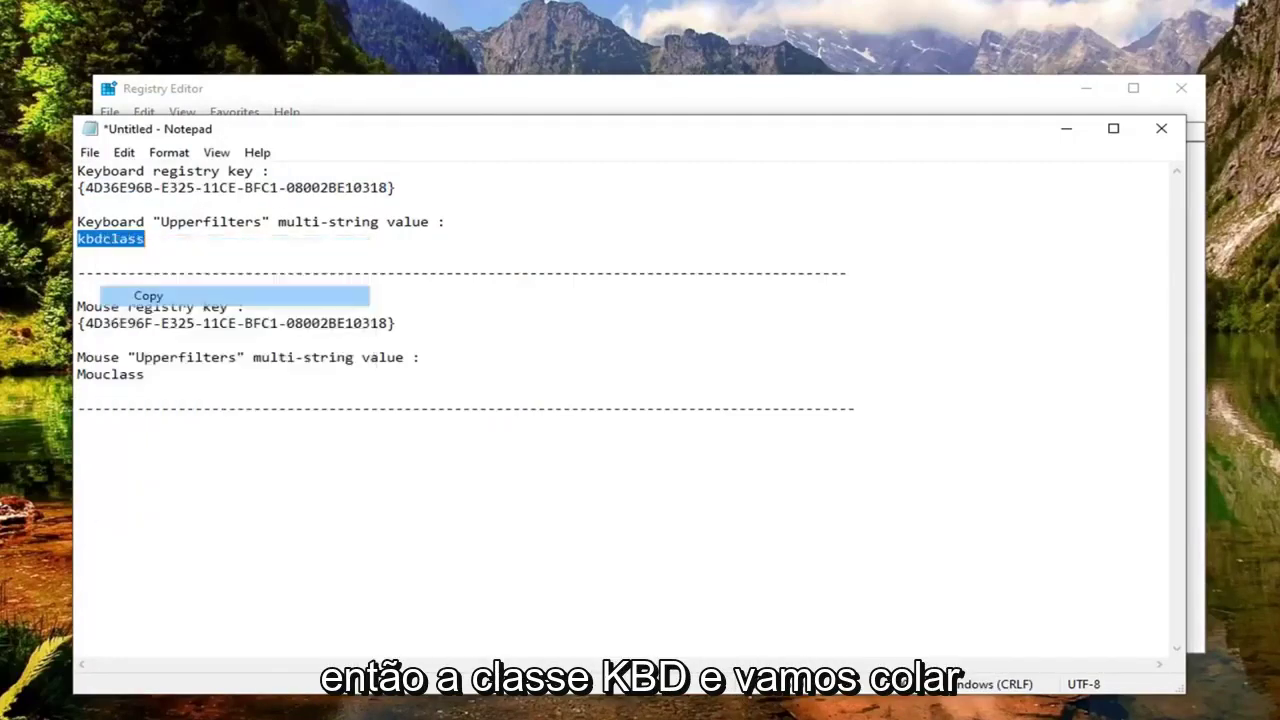
left_click(345, 110)
right_click(182, 268)
left_click(225, 356)
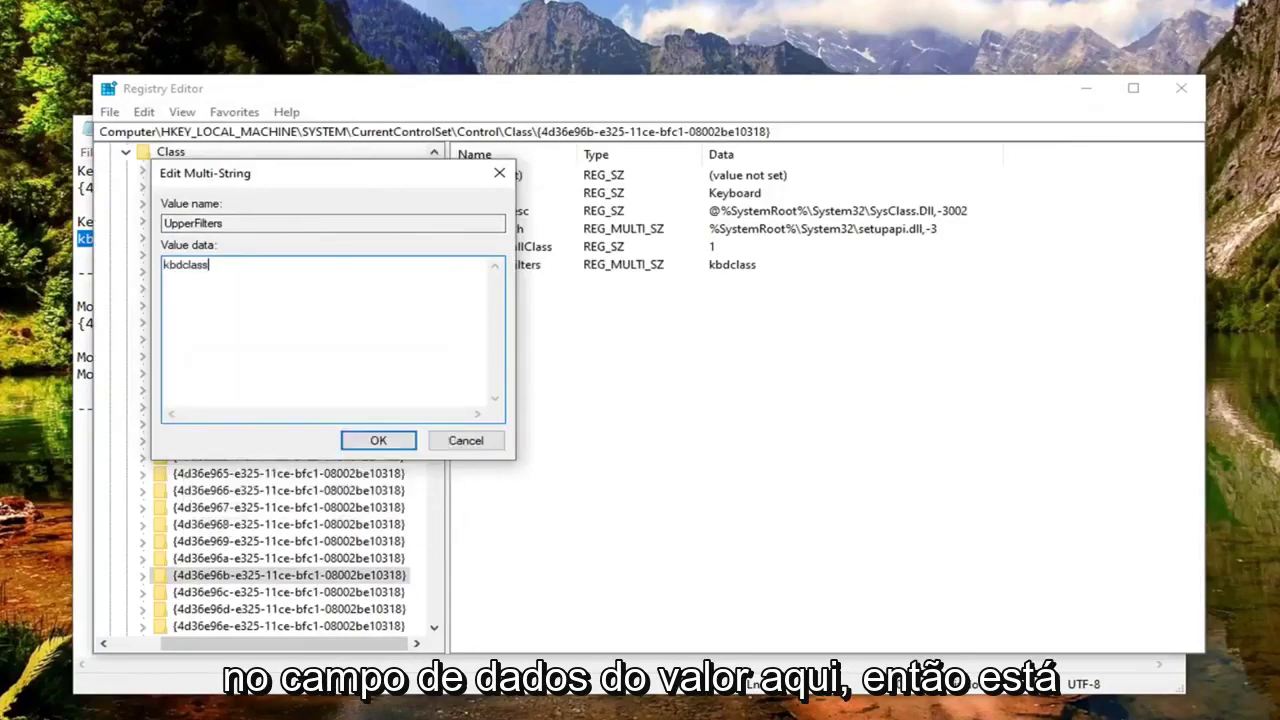
left_click(378, 440)
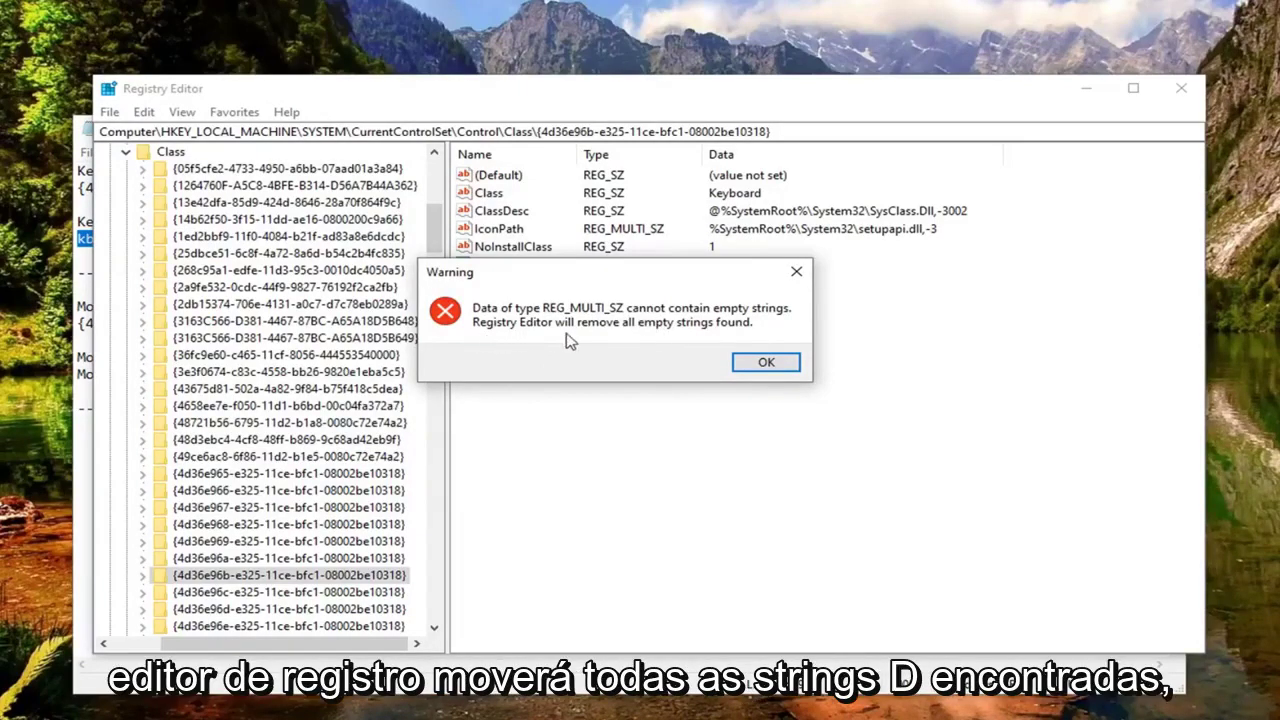
left_click(766, 362)
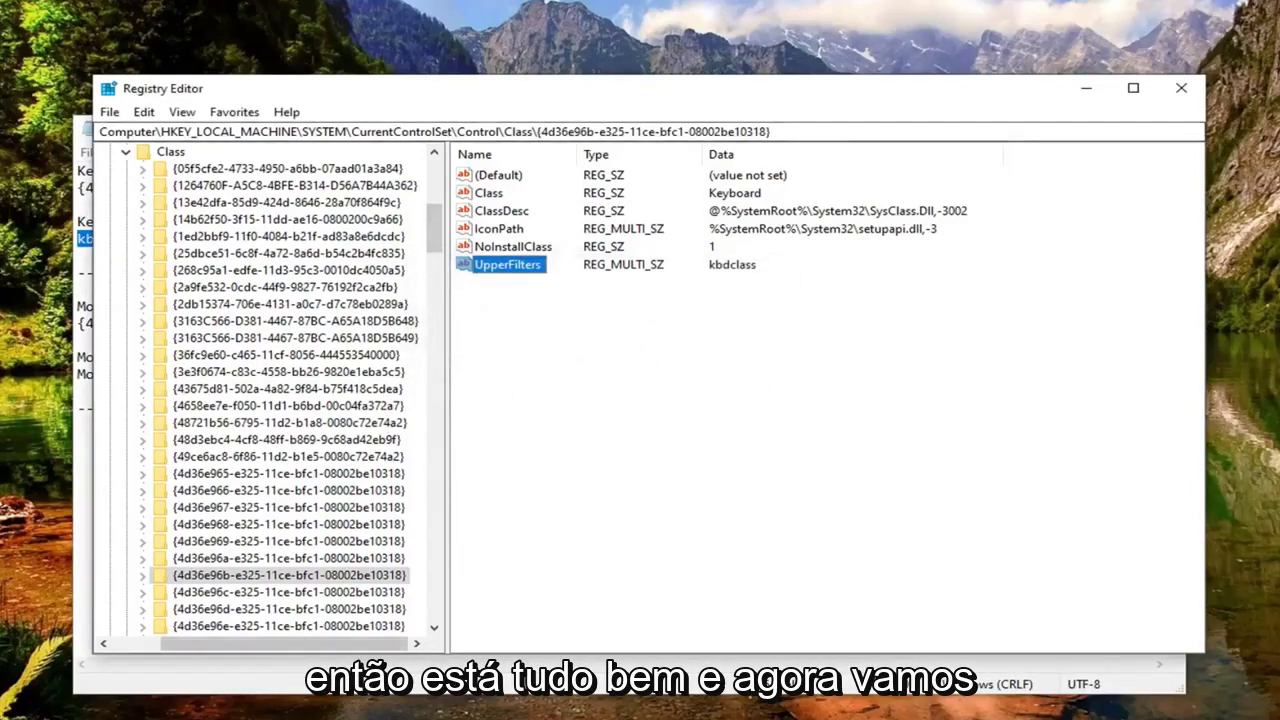
Copy the mouse key identifier 4D36E96F-E325-11CE-BFC1-08002BE10318 without braces from Notepad and search for it in Registry Editor
key("alt+Tab")
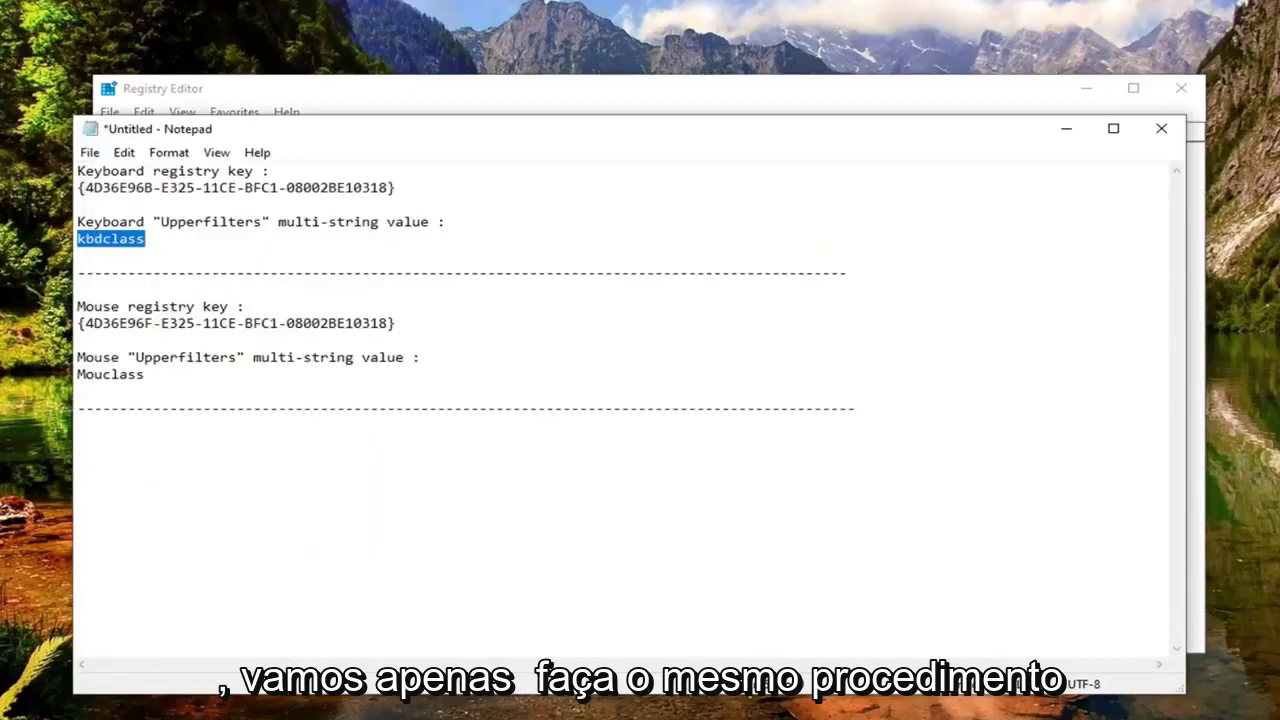
left_click_drag(389, 323, 94, 323)
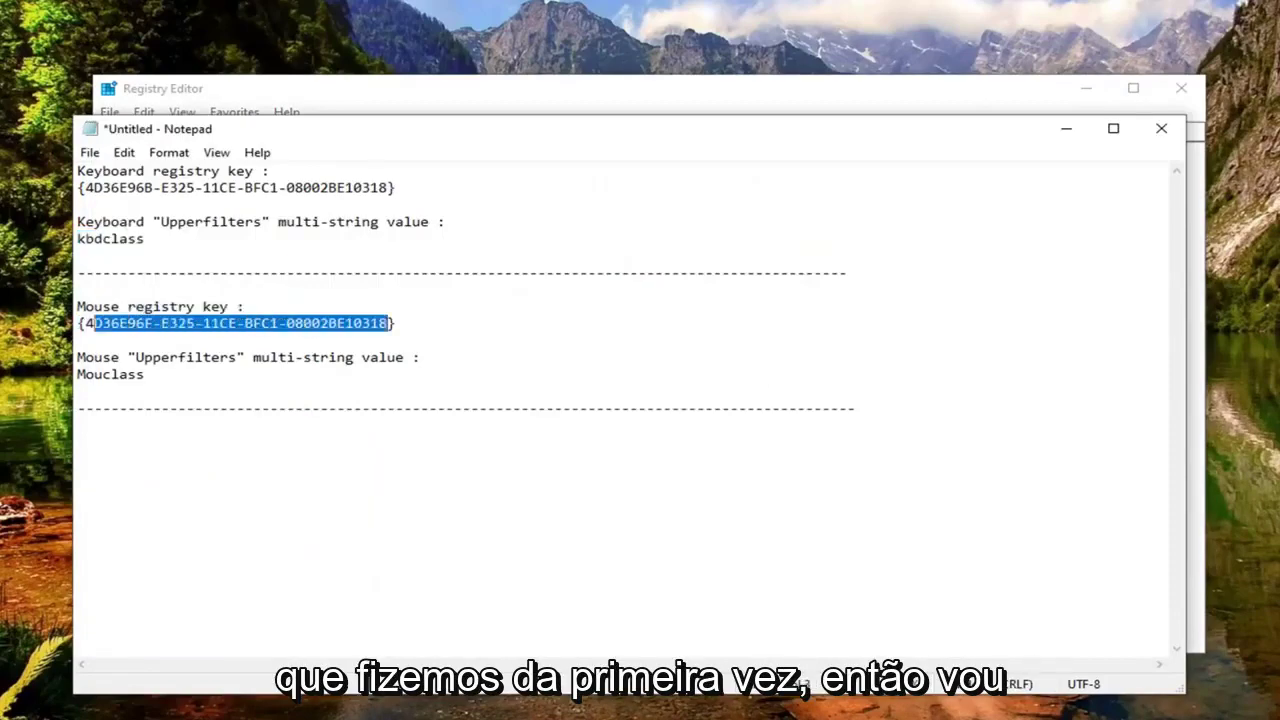
right_click(88, 333)
left_click(115, 386)
left_click(294, 97)
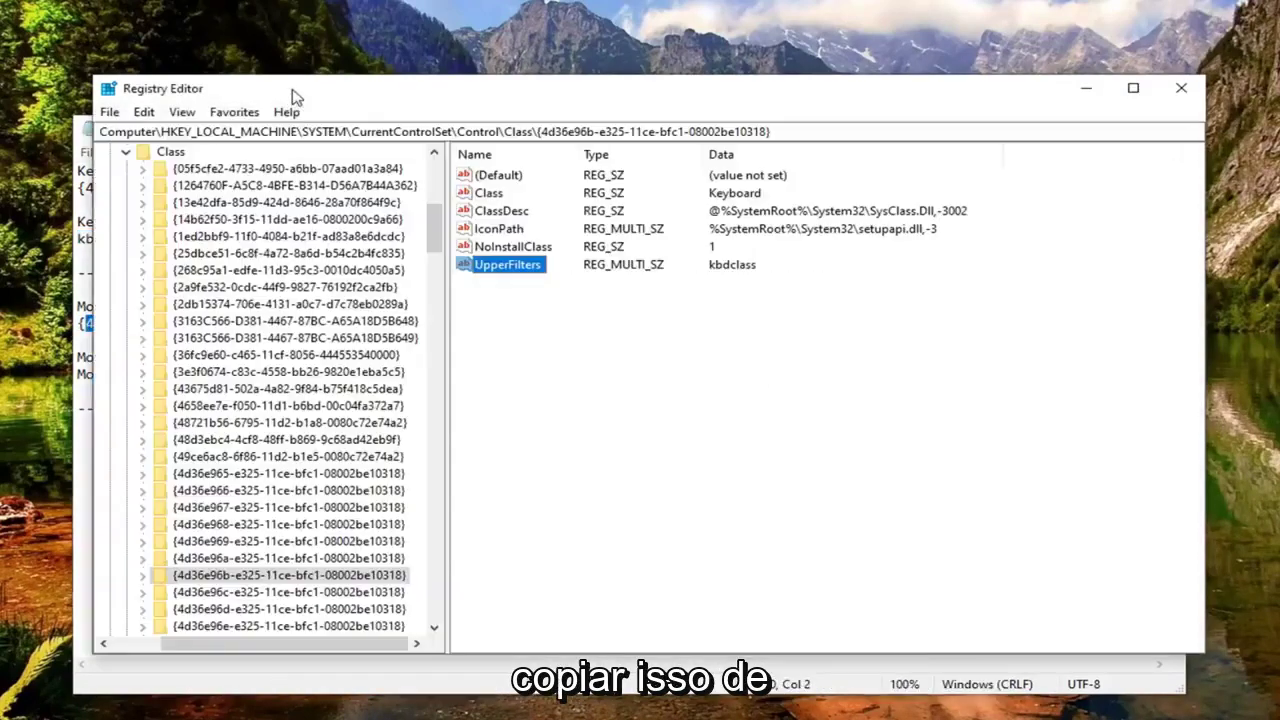
left_click(175, 113)
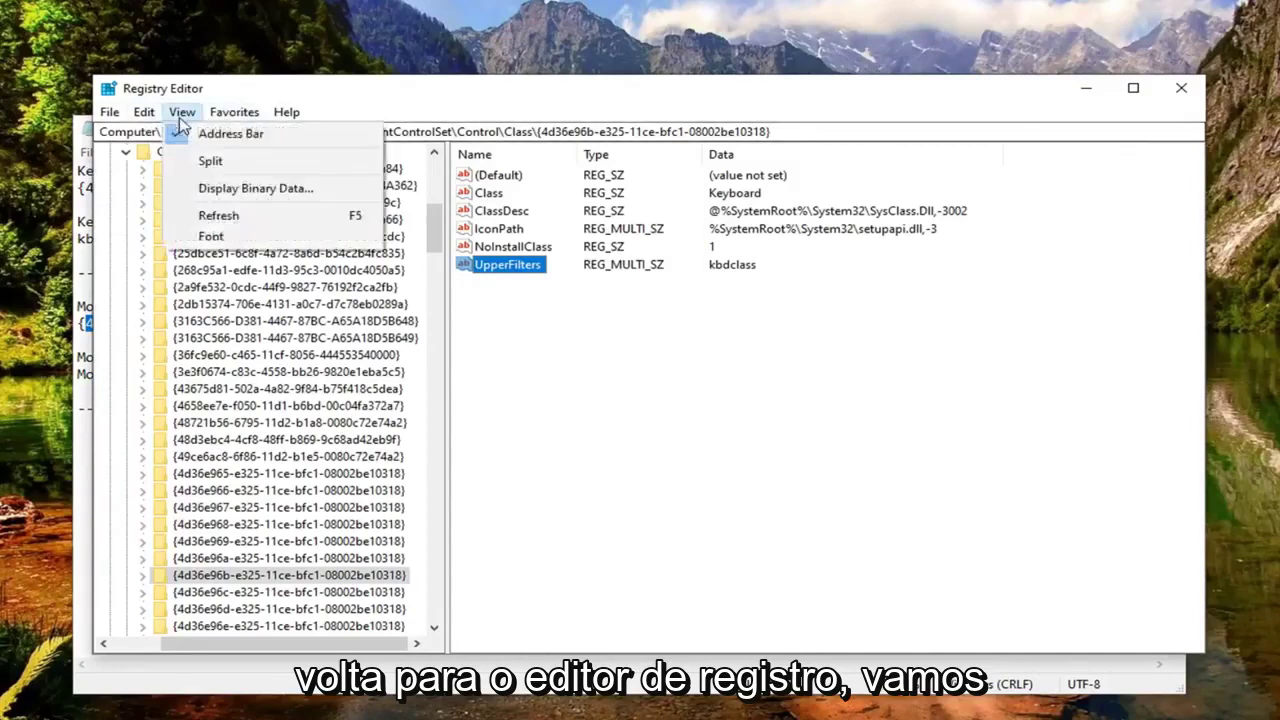
left_click(240, 311)
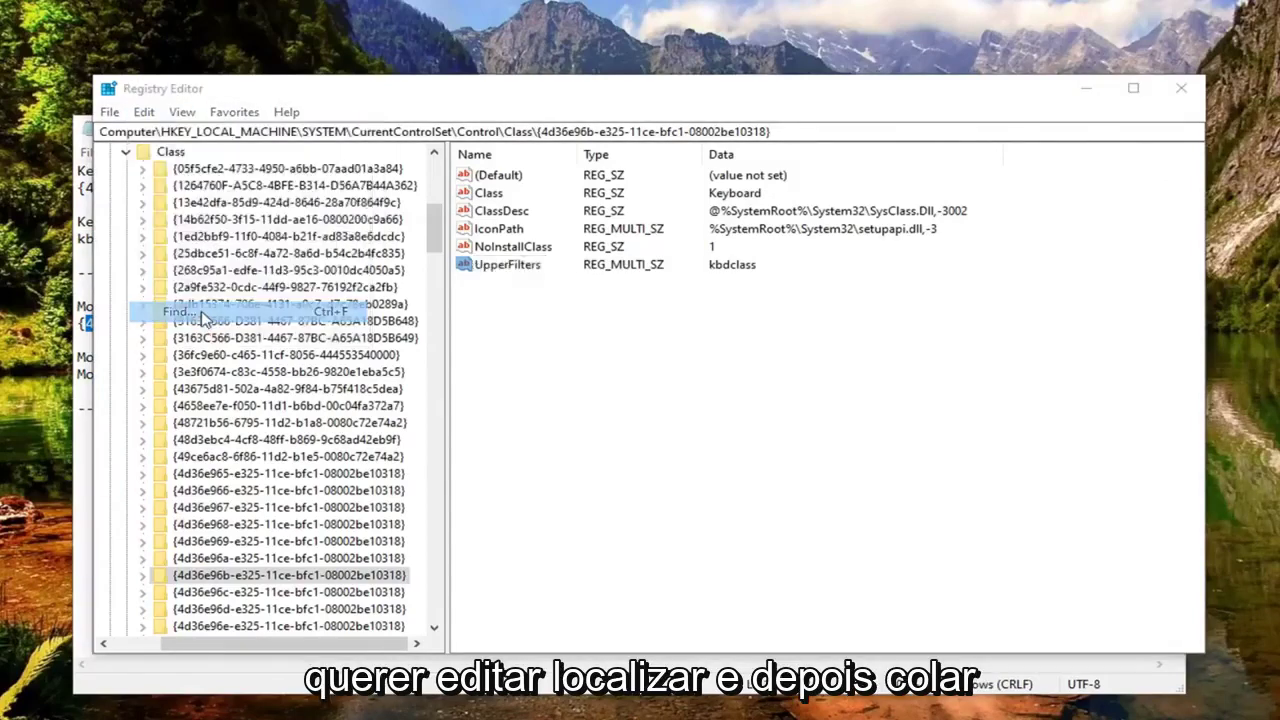
right_click(305, 206)
left_click(343, 280)
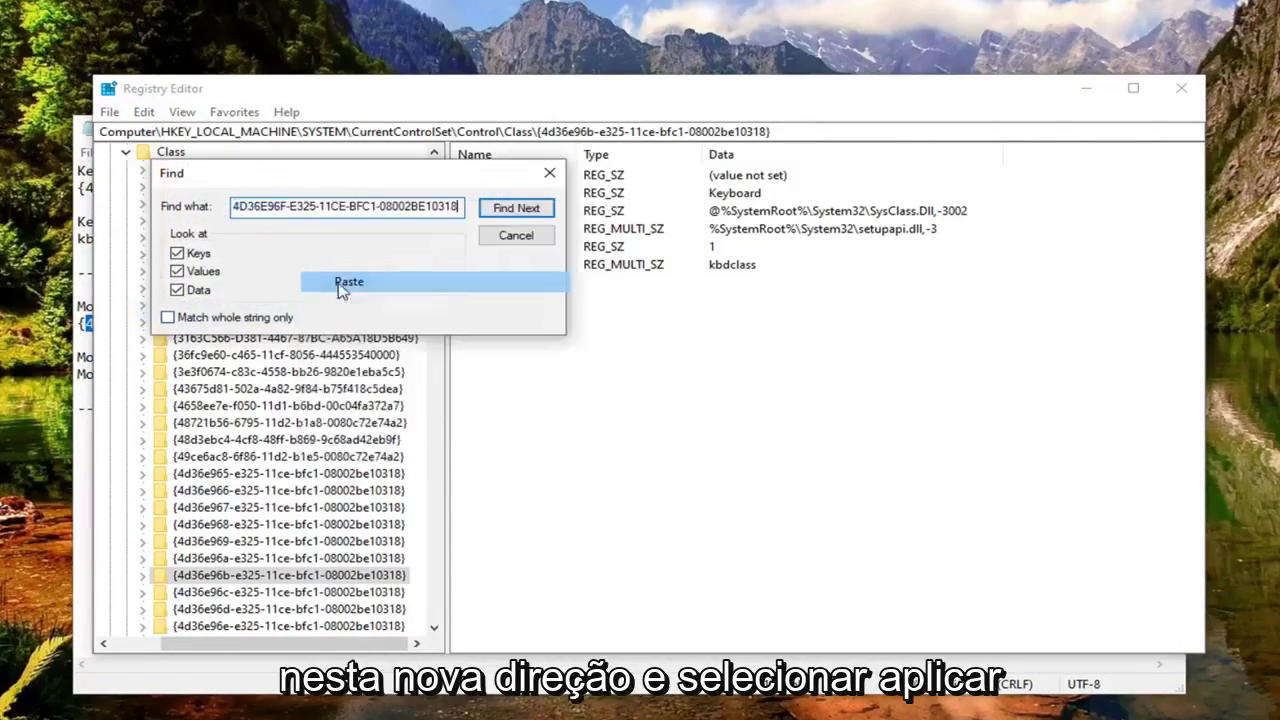
left_click(515, 208)
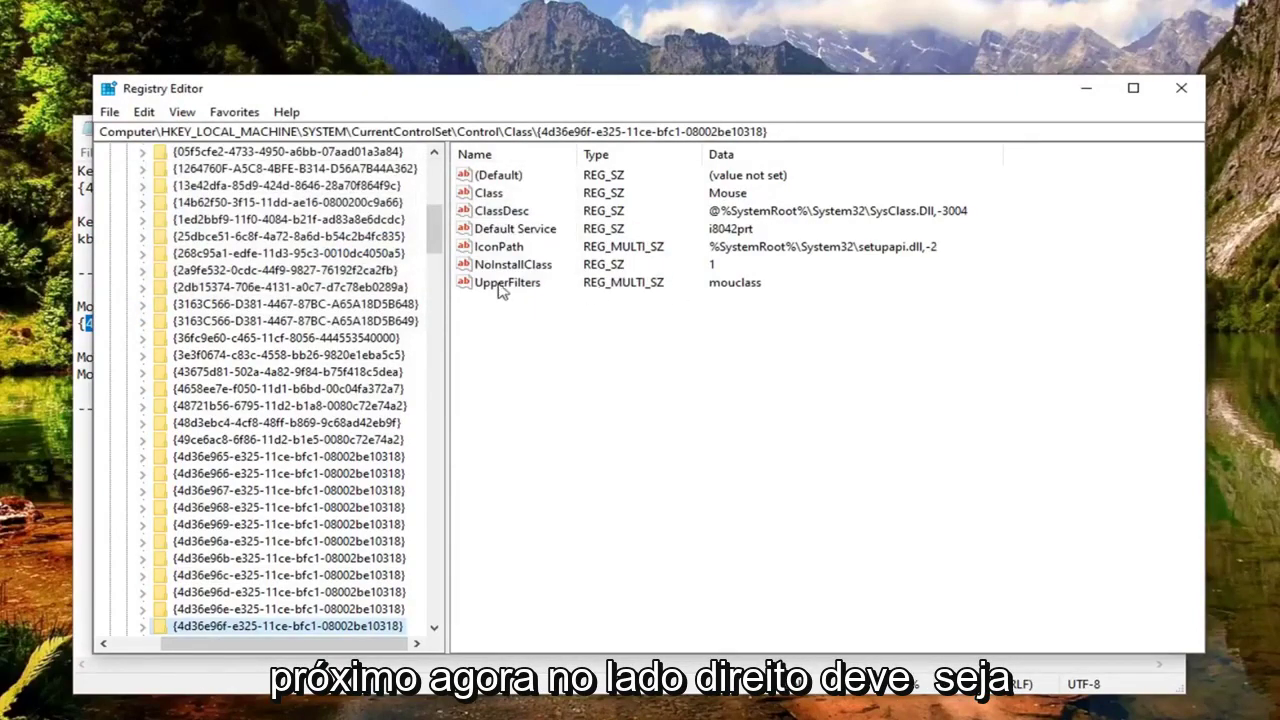
left_click(505, 286)
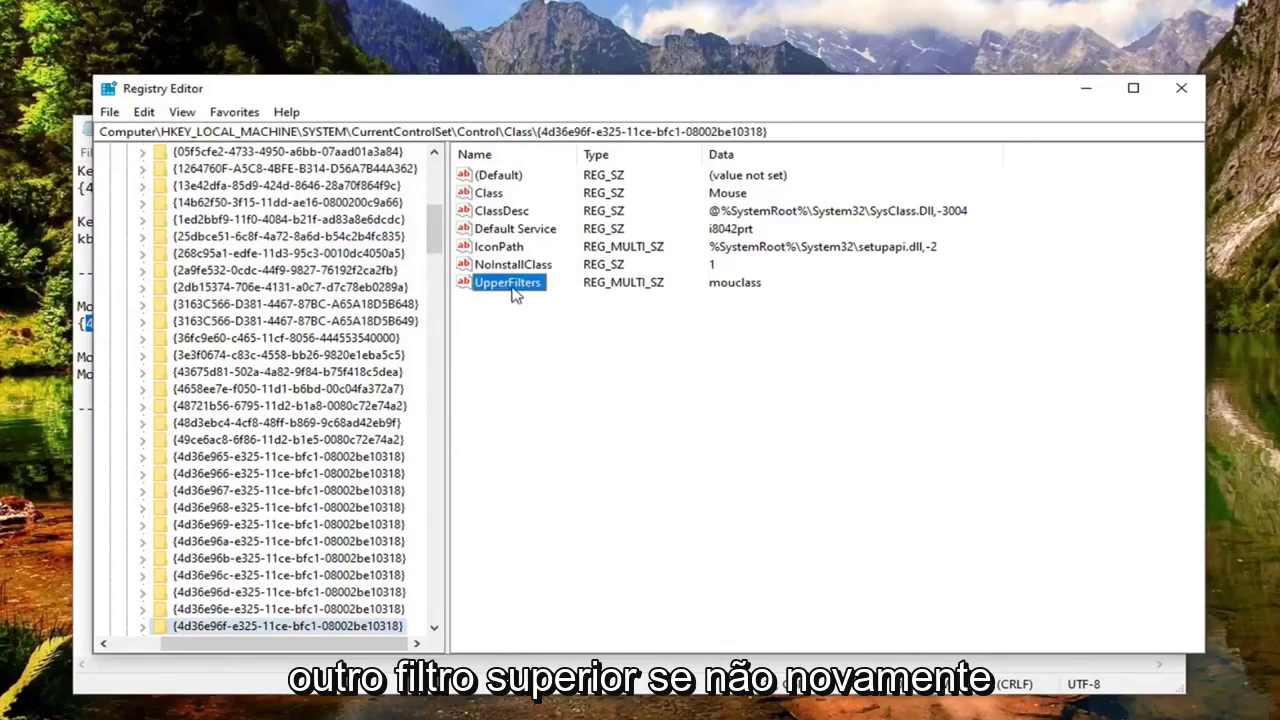
right_click(505, 330)
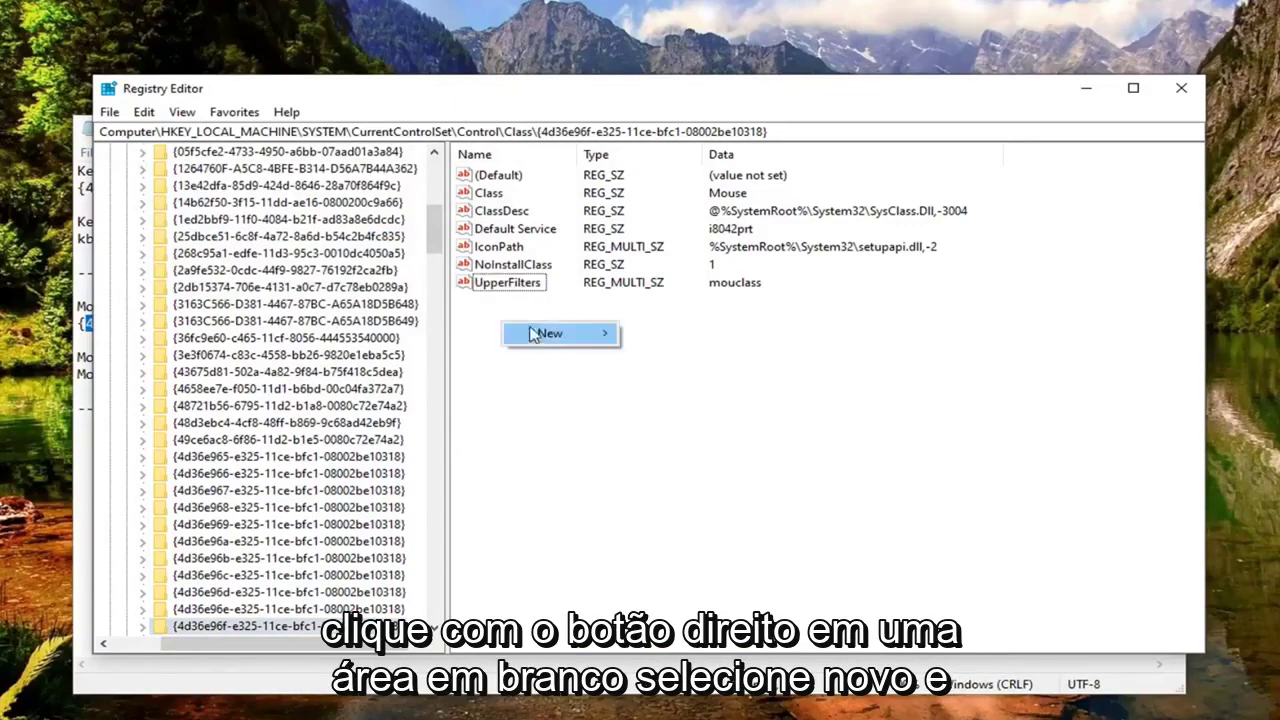
mouse_move(540, 336)
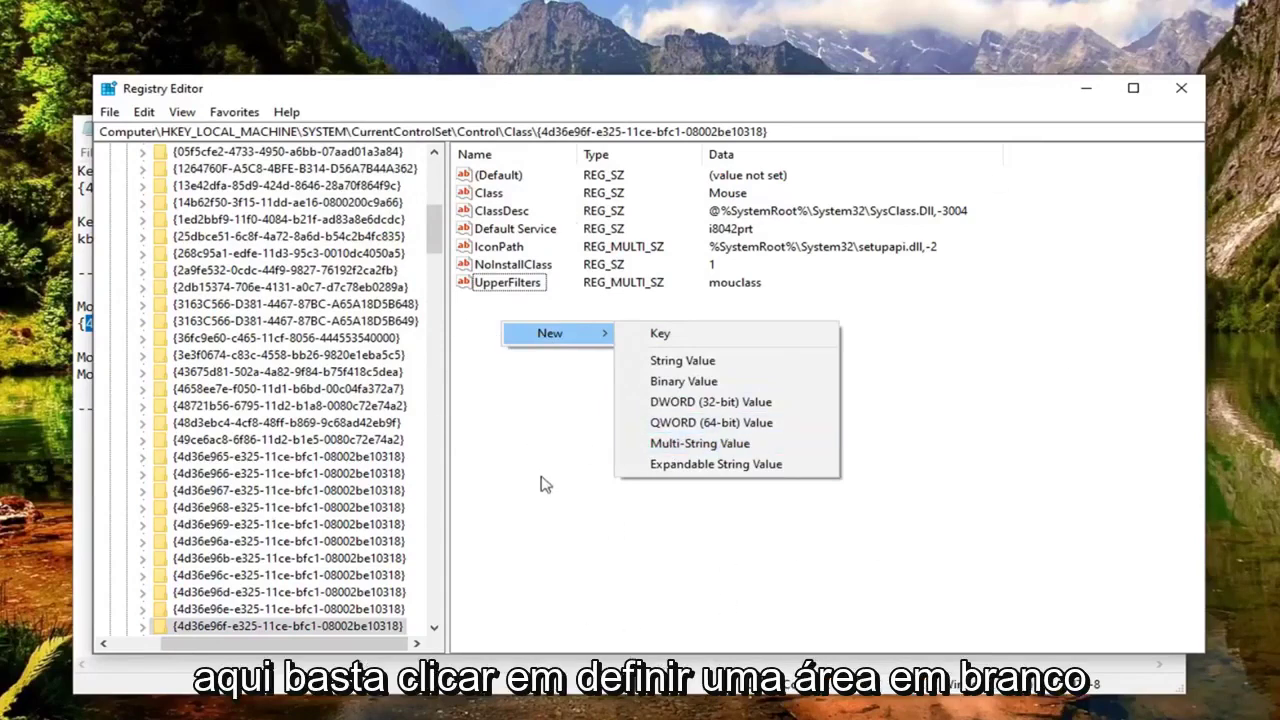
left_click(510, 484)
Open the mouse class key's UpperFilters multi-string value and copy Mouclass from the Notepad notes
left_click(492, 285)
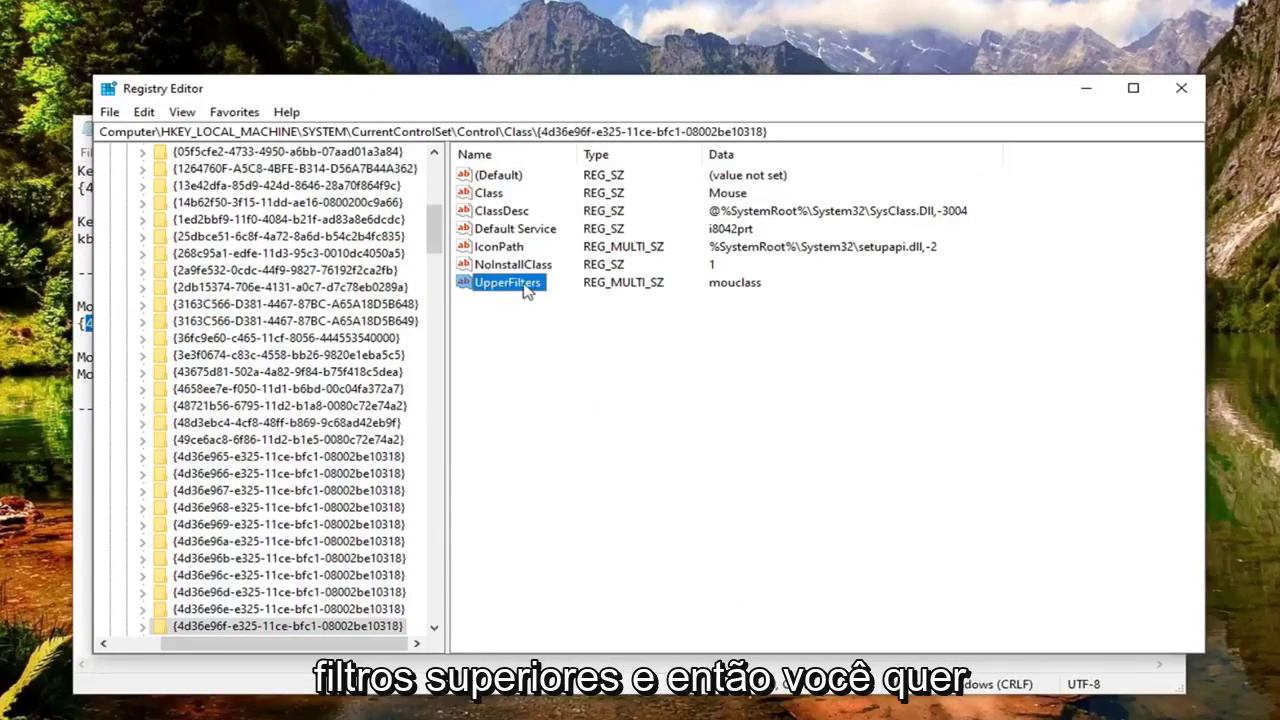
double_click(500, 285)
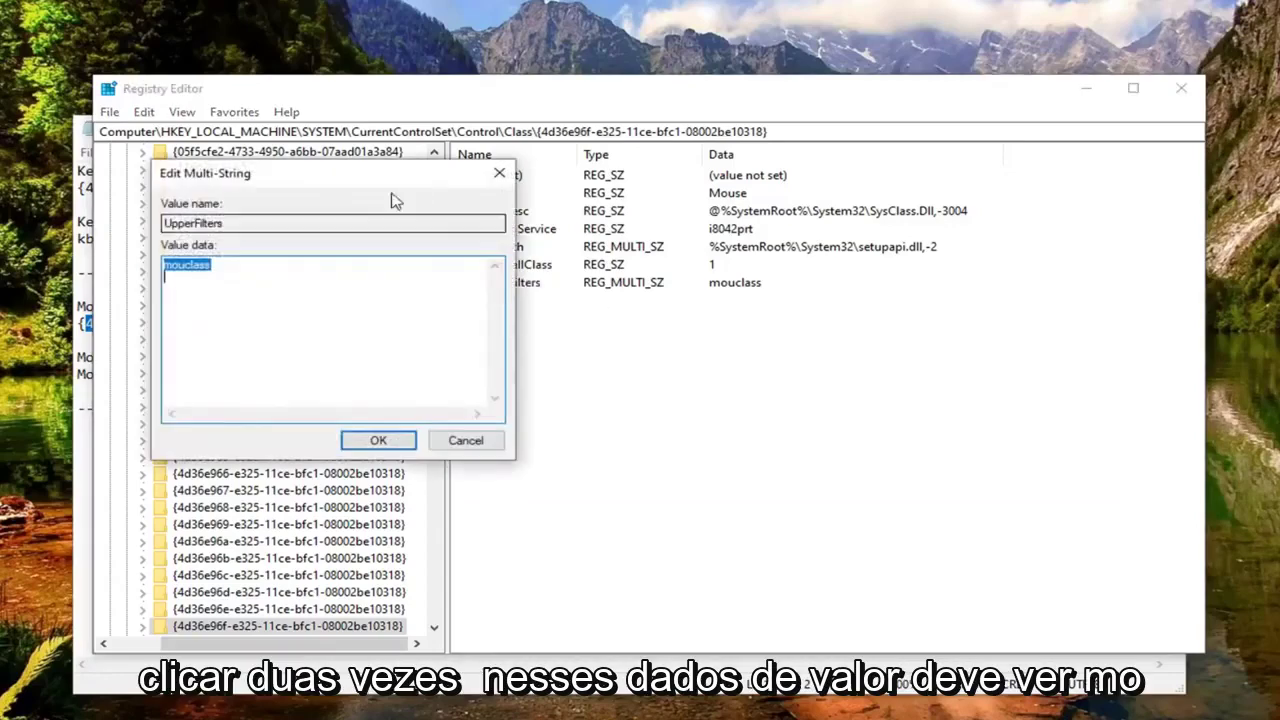
key("alt+Tab")
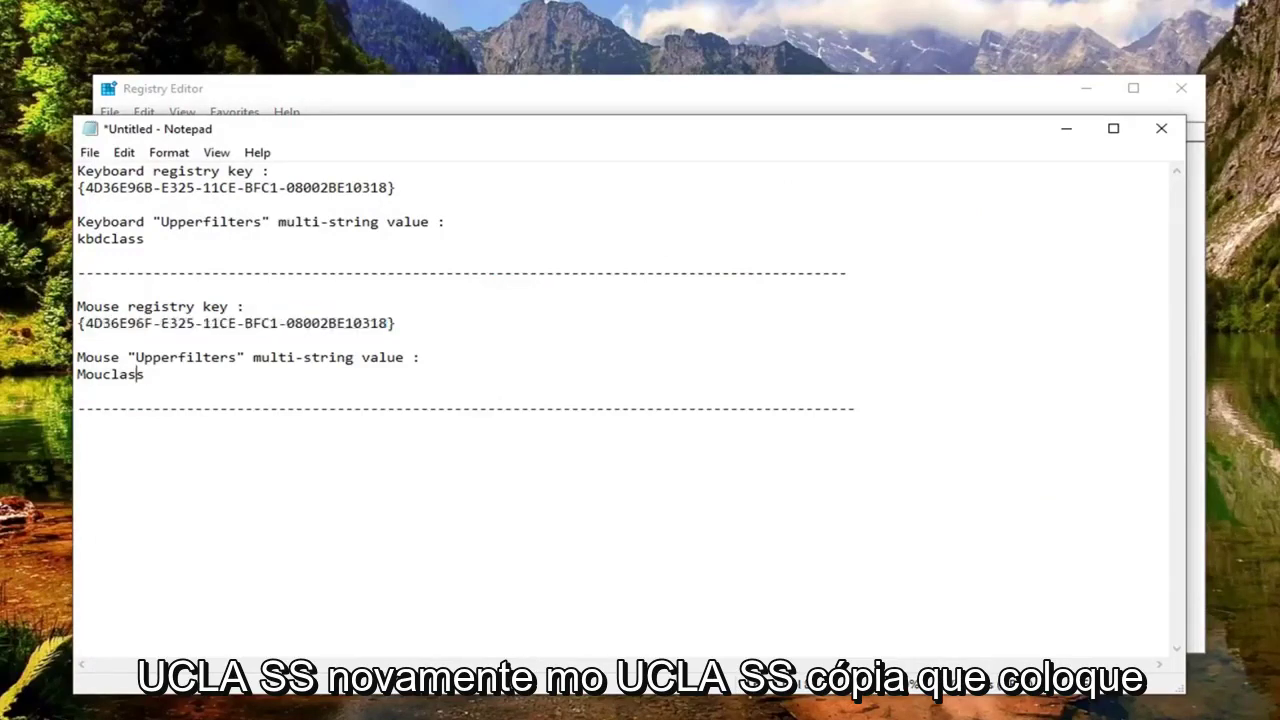
double_click(120, 374)
right_click(136, 376)
left_click(175, 438)
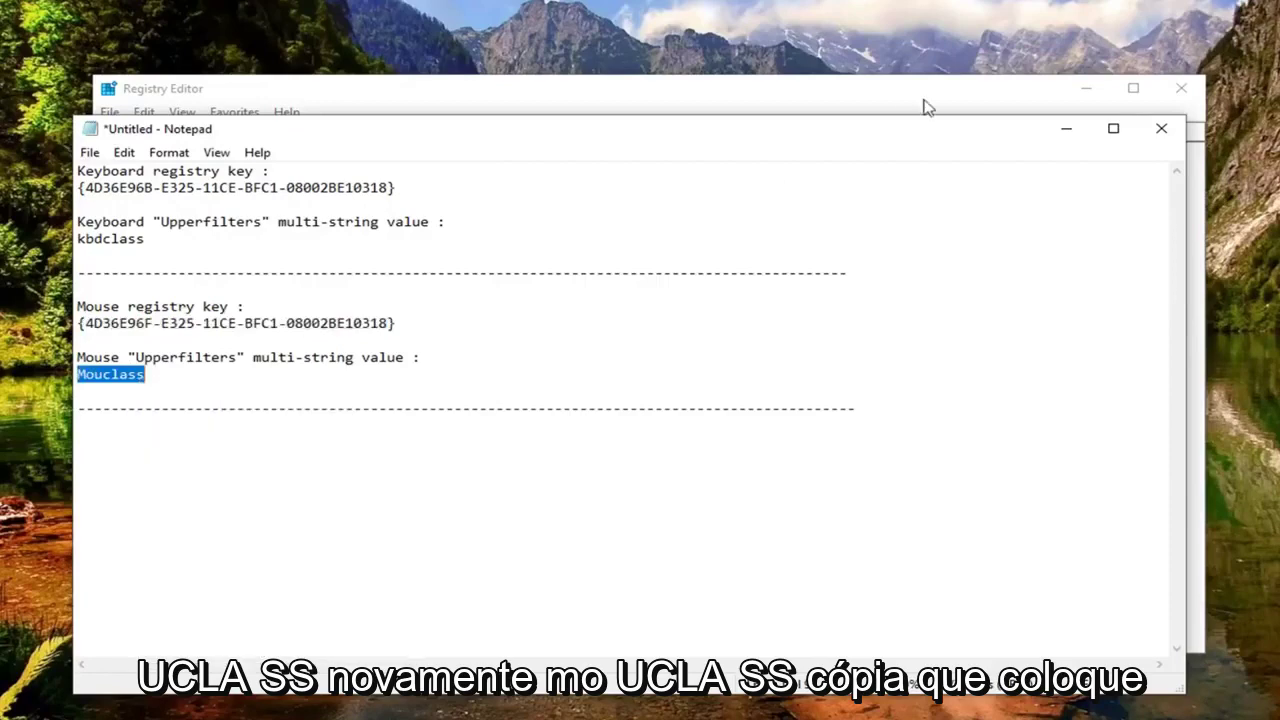
Minimize Notepad, replace the mouse UpperFilters value data with the copied text, and lowercase its first letter to give mouclass
left_click(1066, 129)
double_click(168, 268)
right_click(198, 270)
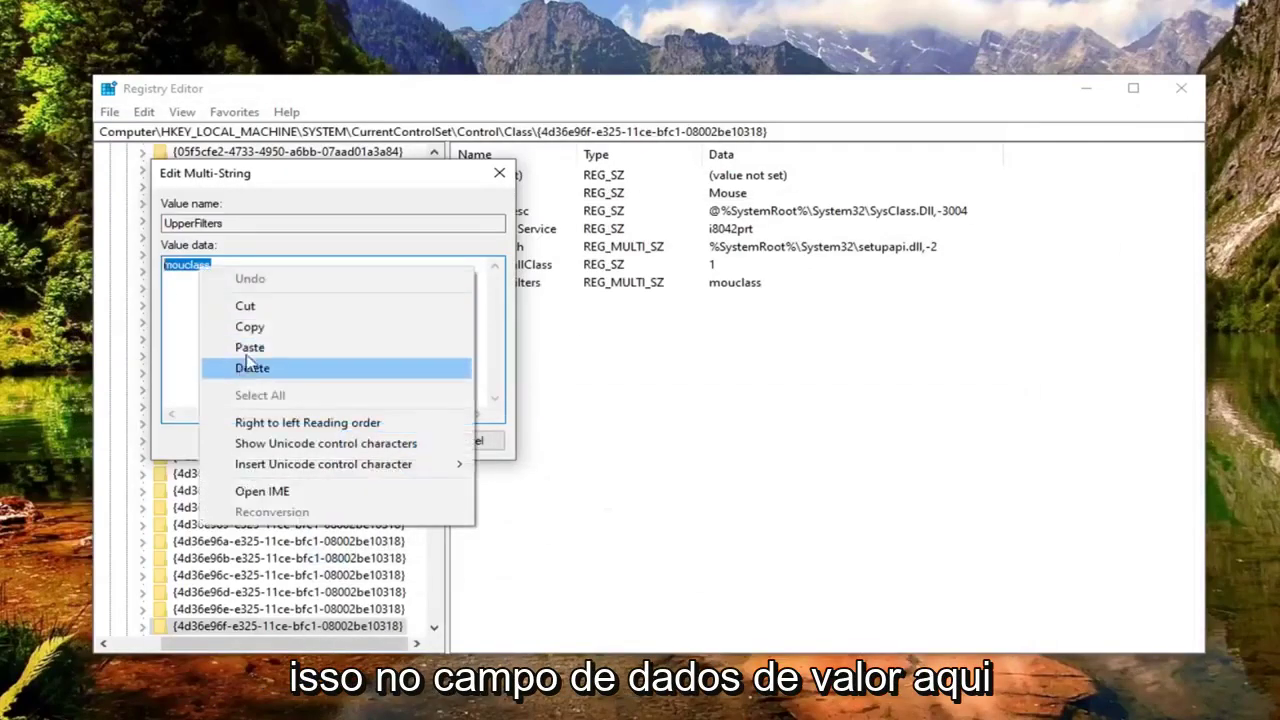
left_click(240, 346)
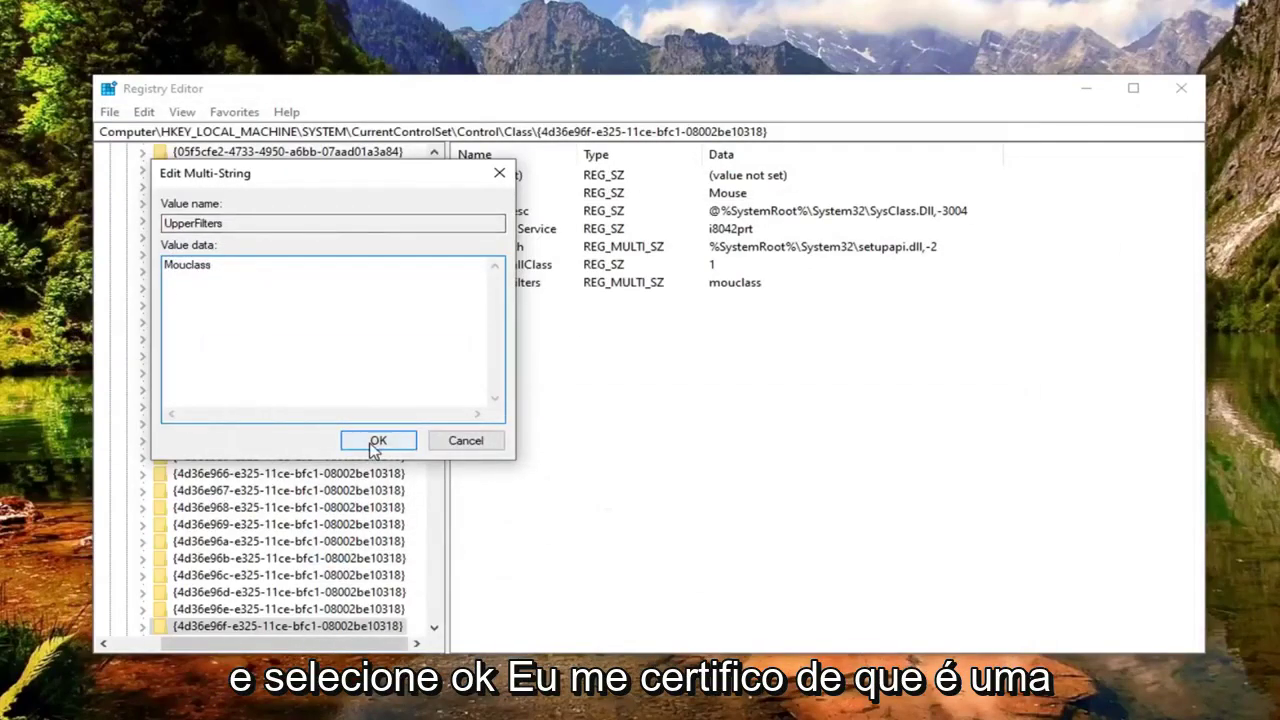
left_click_drag(171, 266, 161, 266)
type("m")
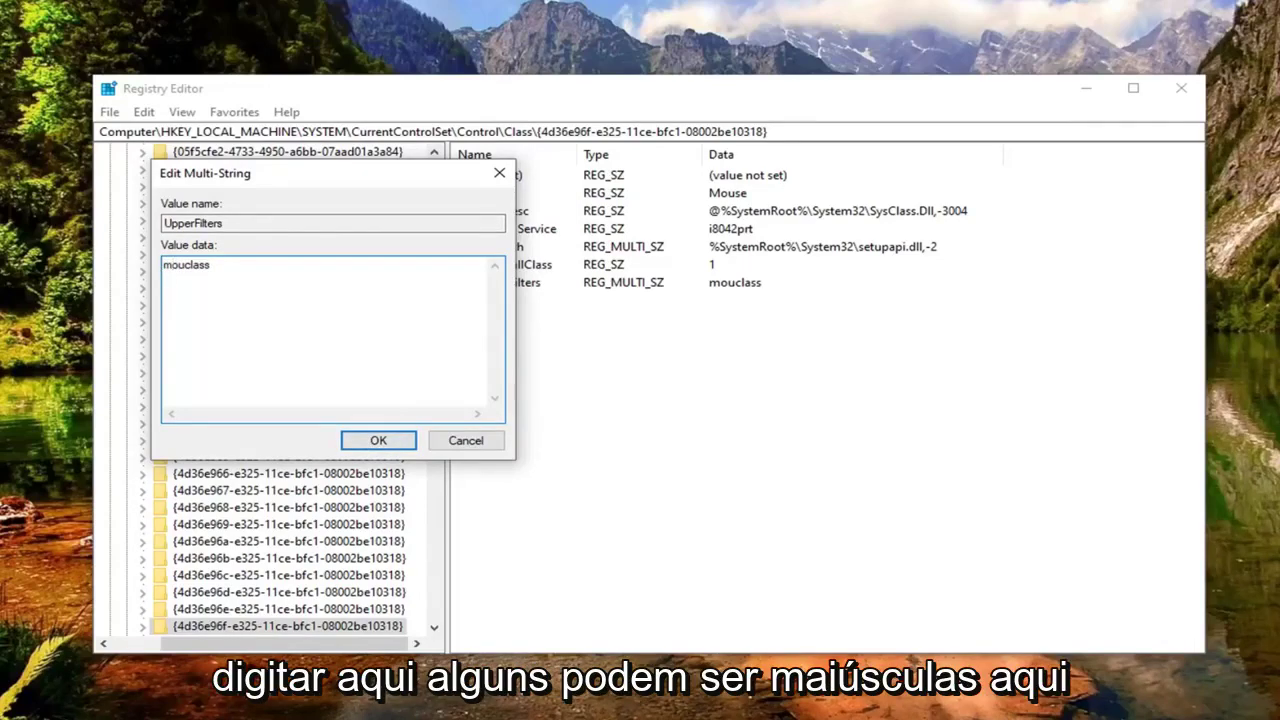
Check the mouse value's spelling in the Notepad notes, then save the UpperFilters data as mouclass, accepting the removal of empty strings
key("alt+Tab")
right_click(98, 374)
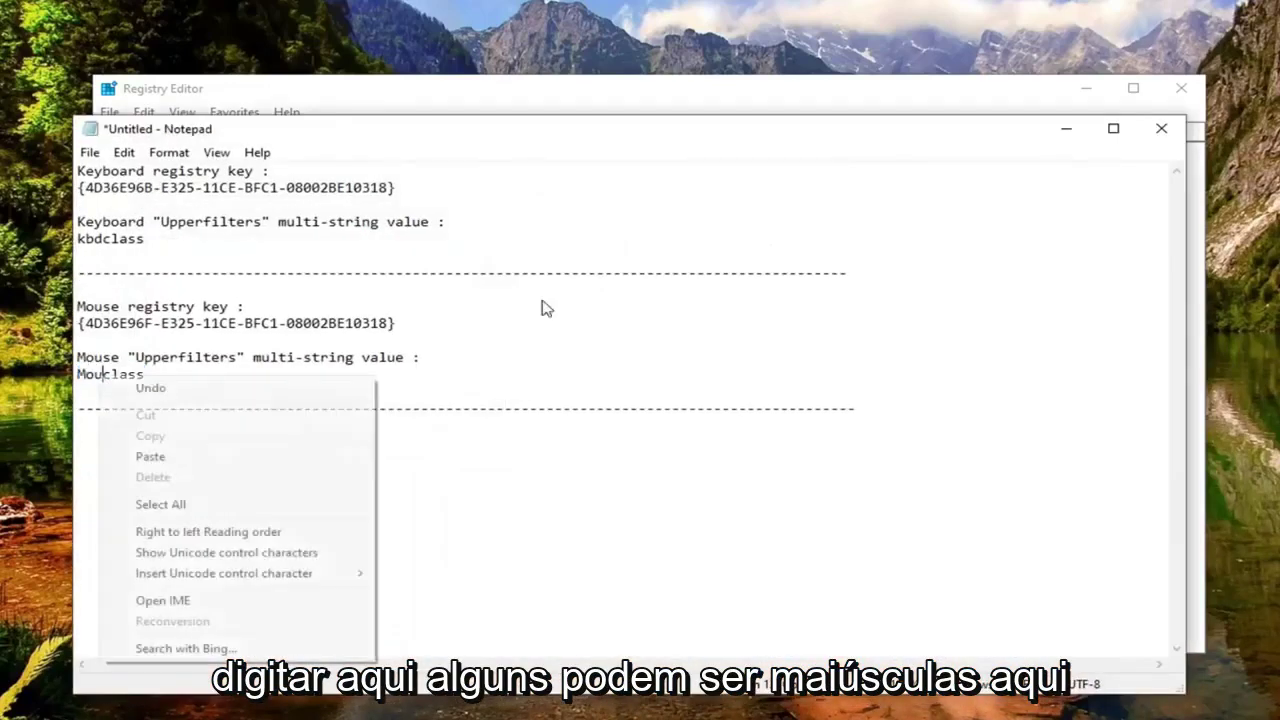
left_click(1066, 129)
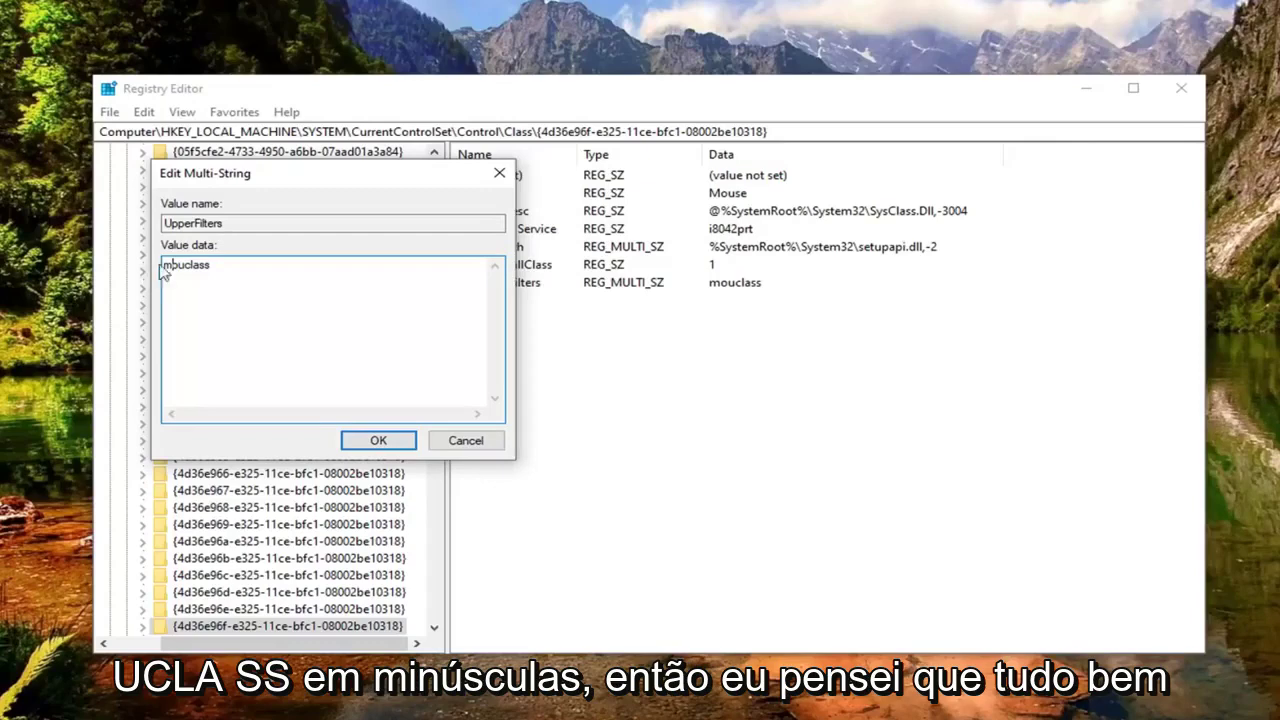
left_click(376, 441)
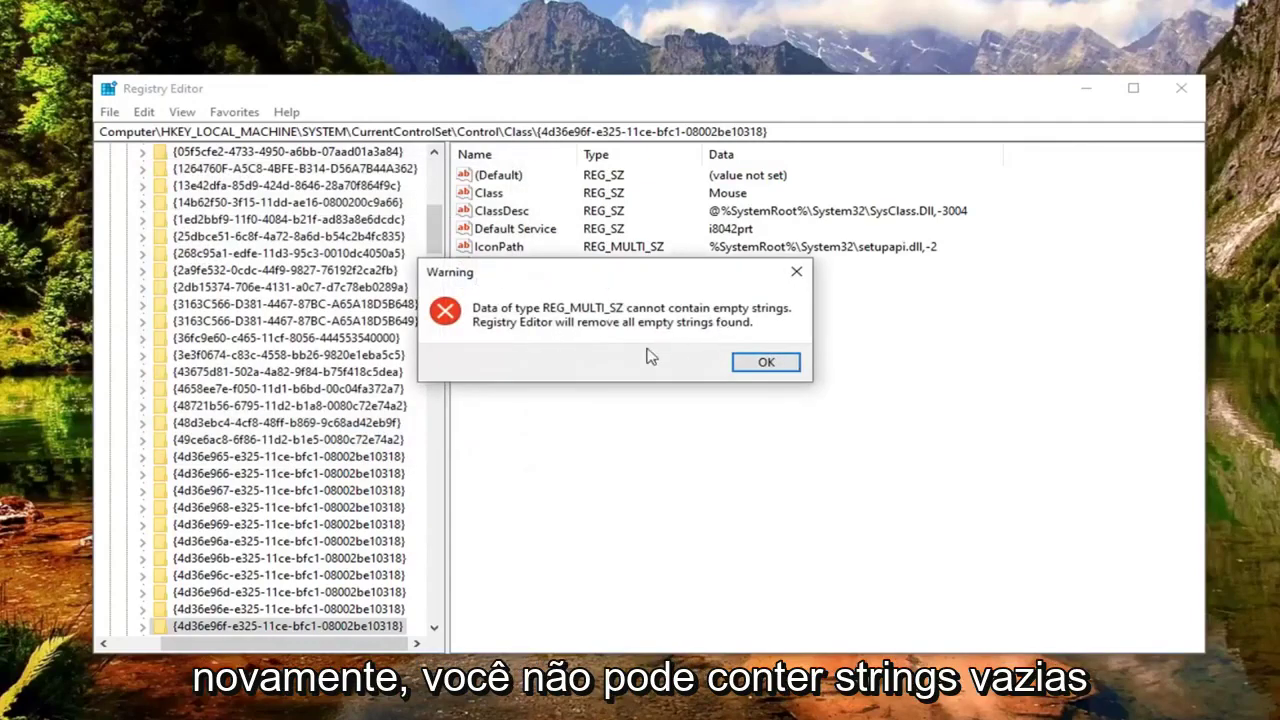
left_click(752, 366)
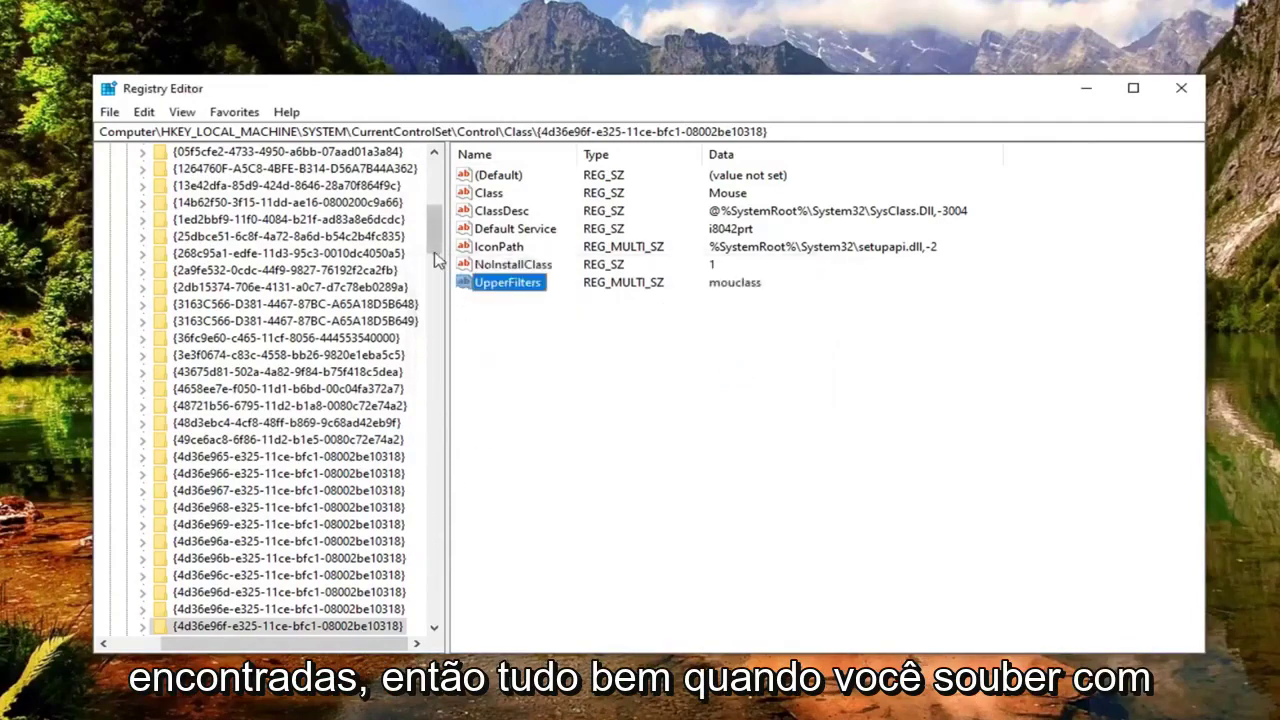
Collapse the registry tree from Class up to HKEY_LOCAL_MACHINE, select Computer, and close Registry Editor
left_click_drag(440, 262, 420, 200)
left_click(126, 592)
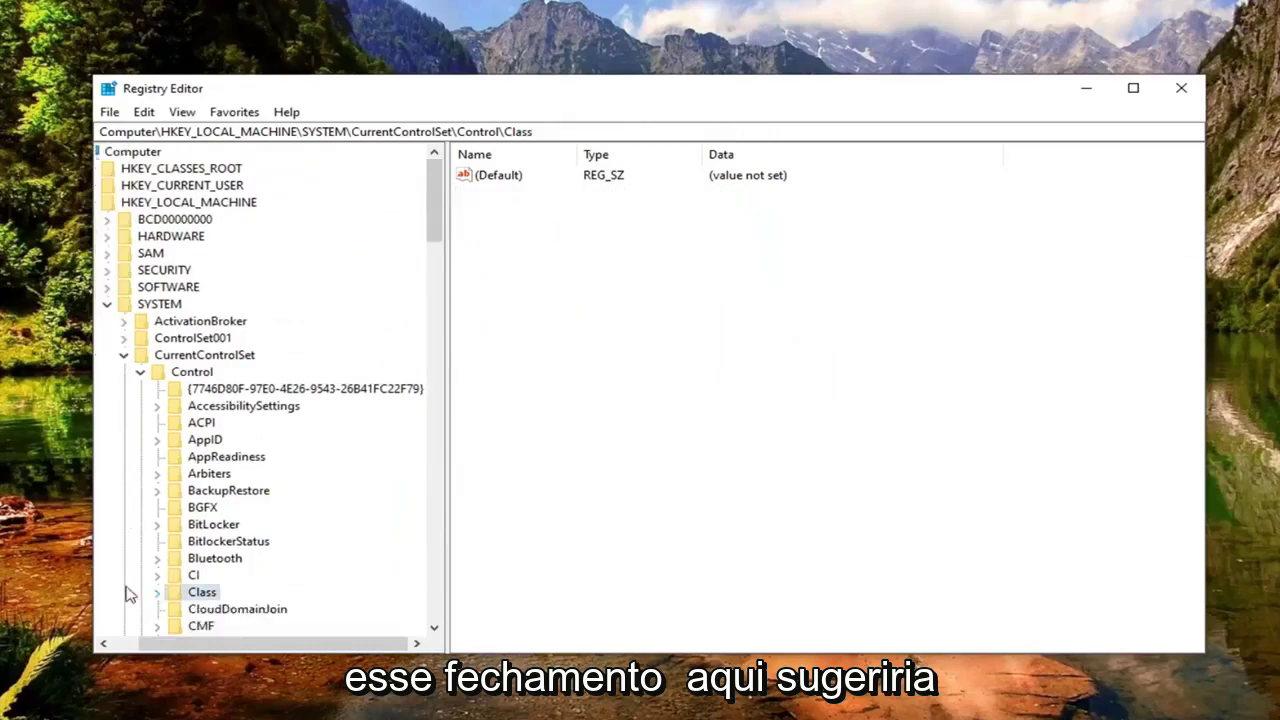
left_click(140, 371)
left_click(155, 356)
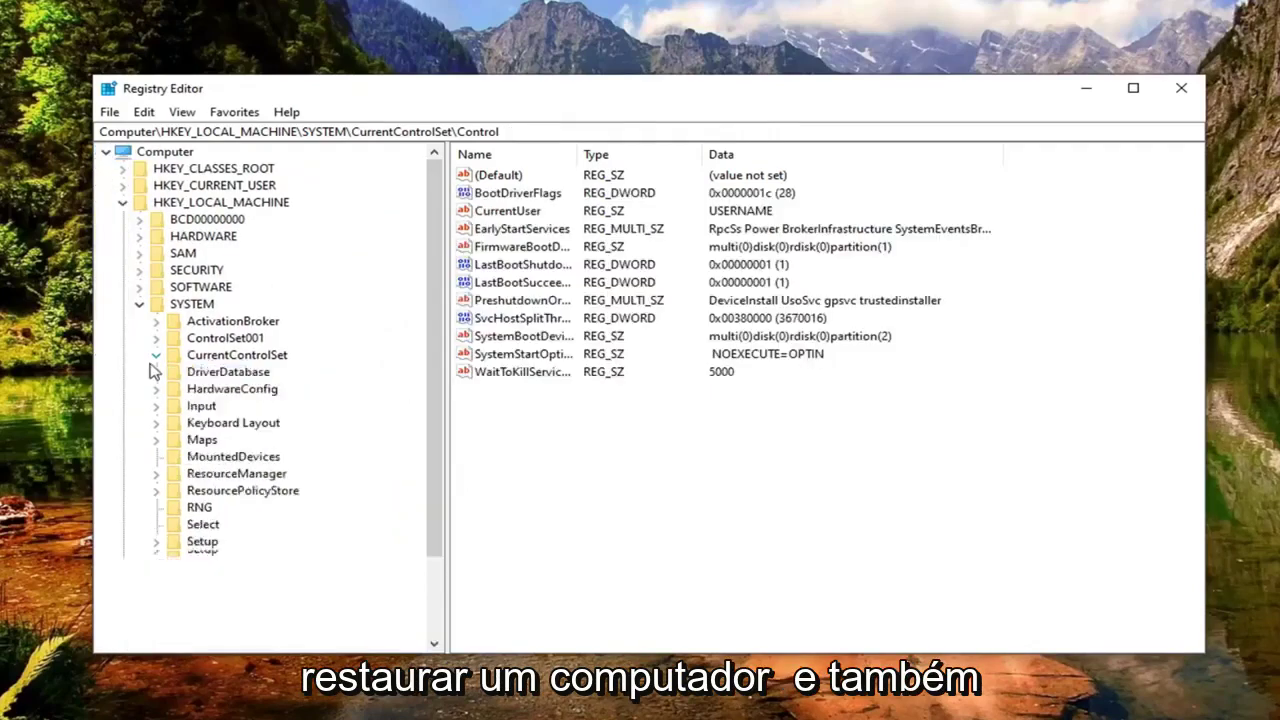
left_click(140, 305)
left_click(122, 203)
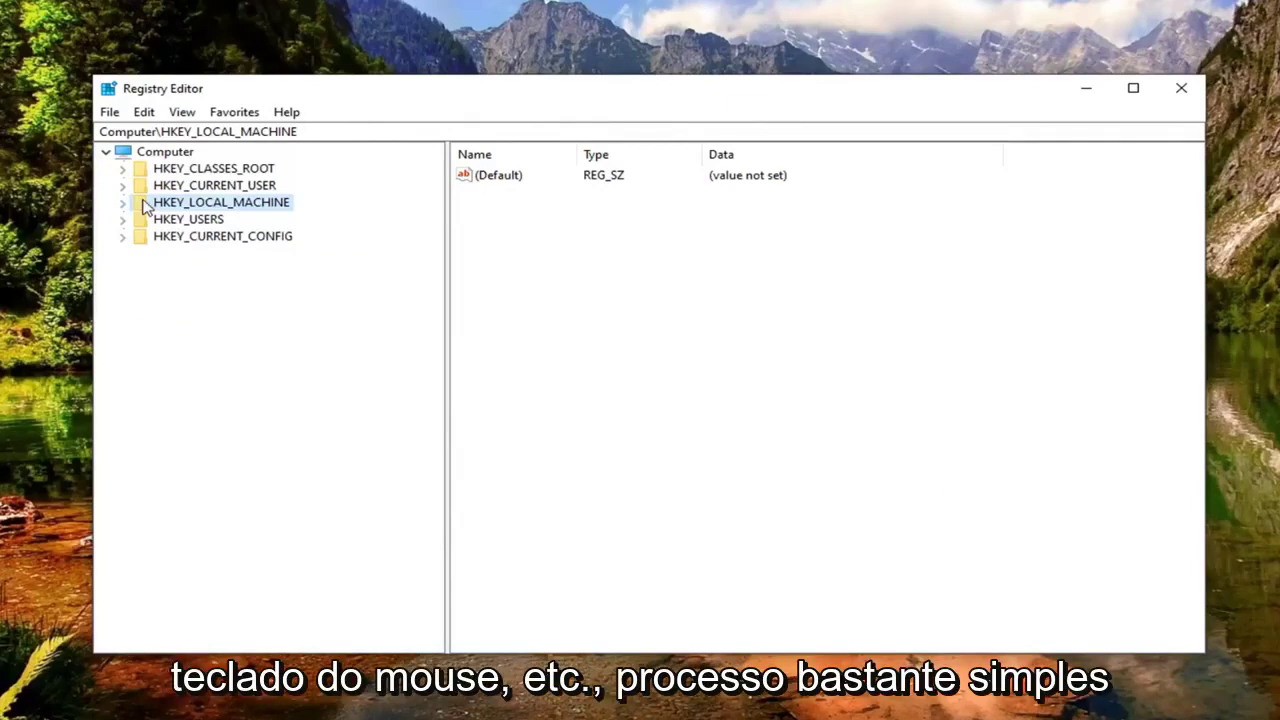
left_click(163, 152)
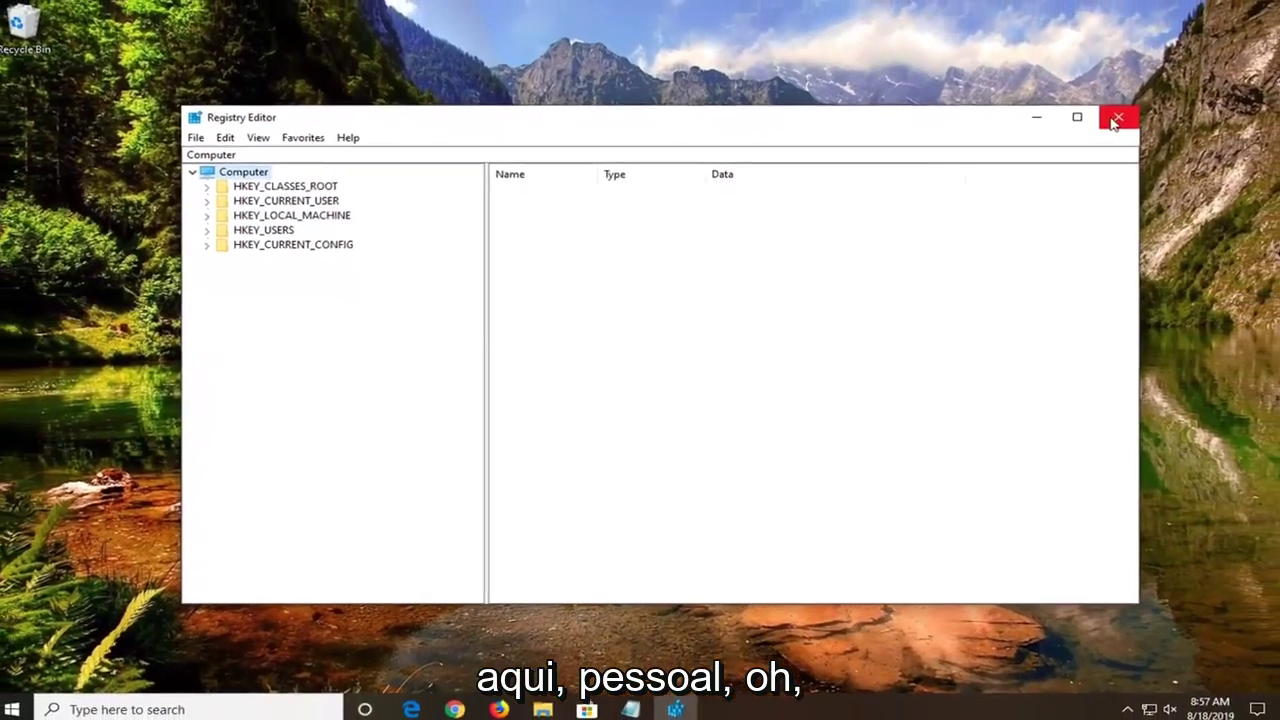
left_click(1115, 119)
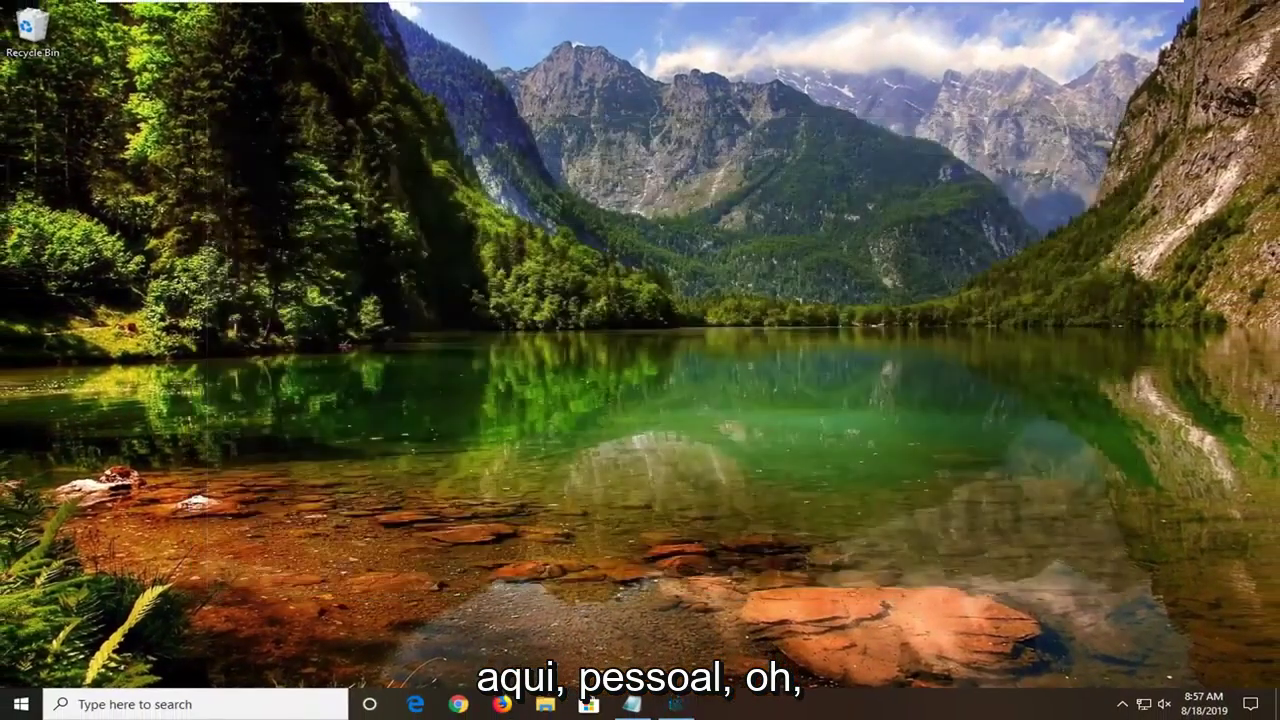